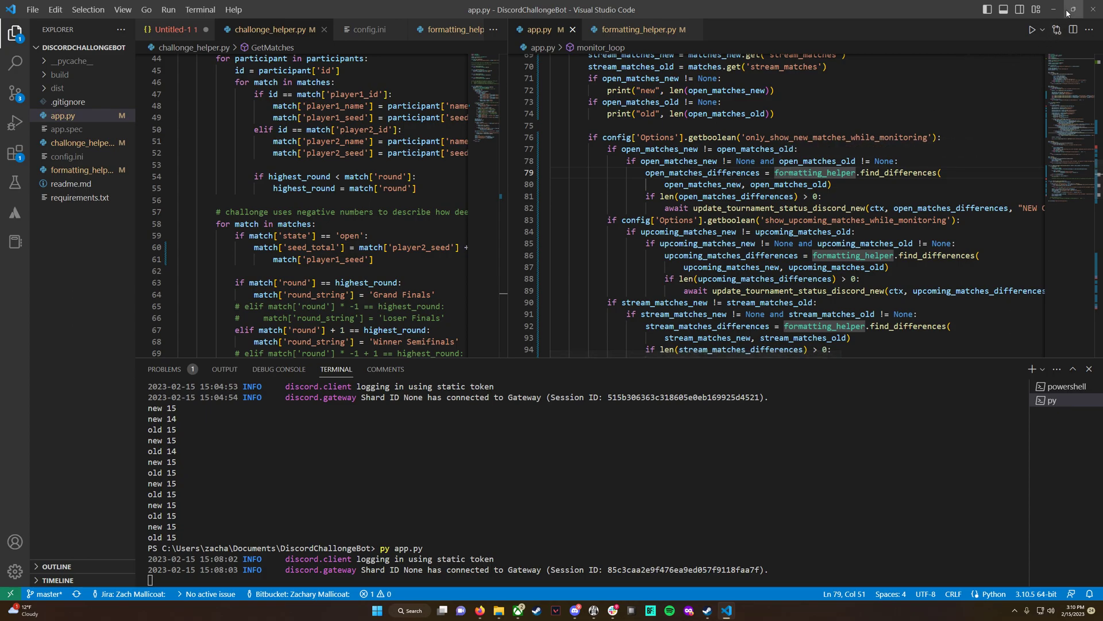
- Switch from the code editor to the Challonge tournament page and Discord's bot-test channel, and look over the Round 1 bracket
left_click(885, 186)
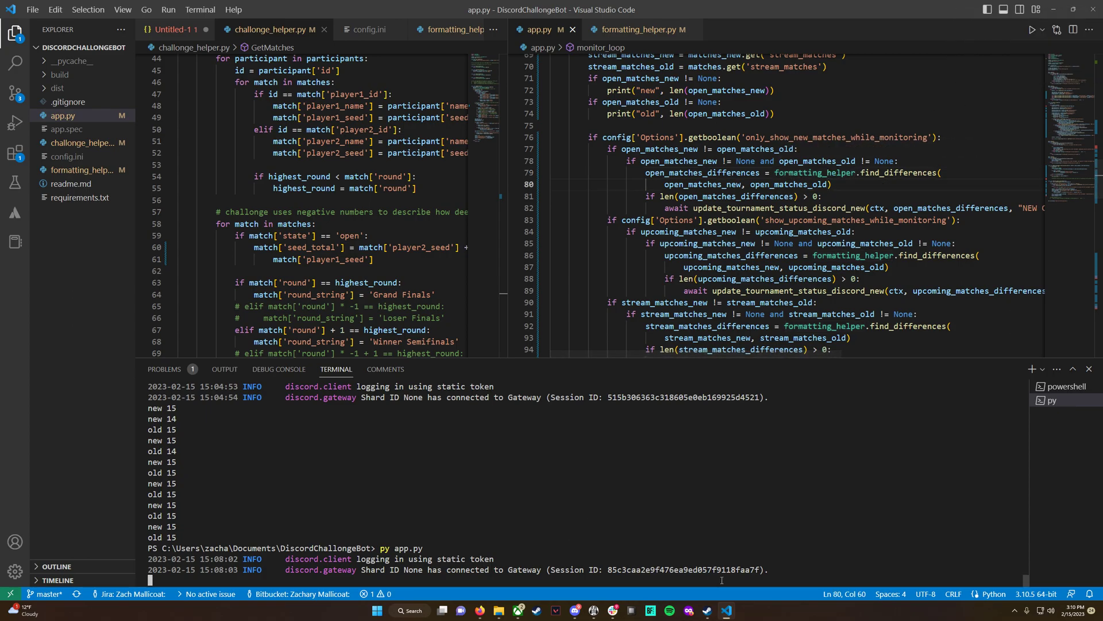
left_click_drag(783, 580, 168, 558)
key("ctrl+c")
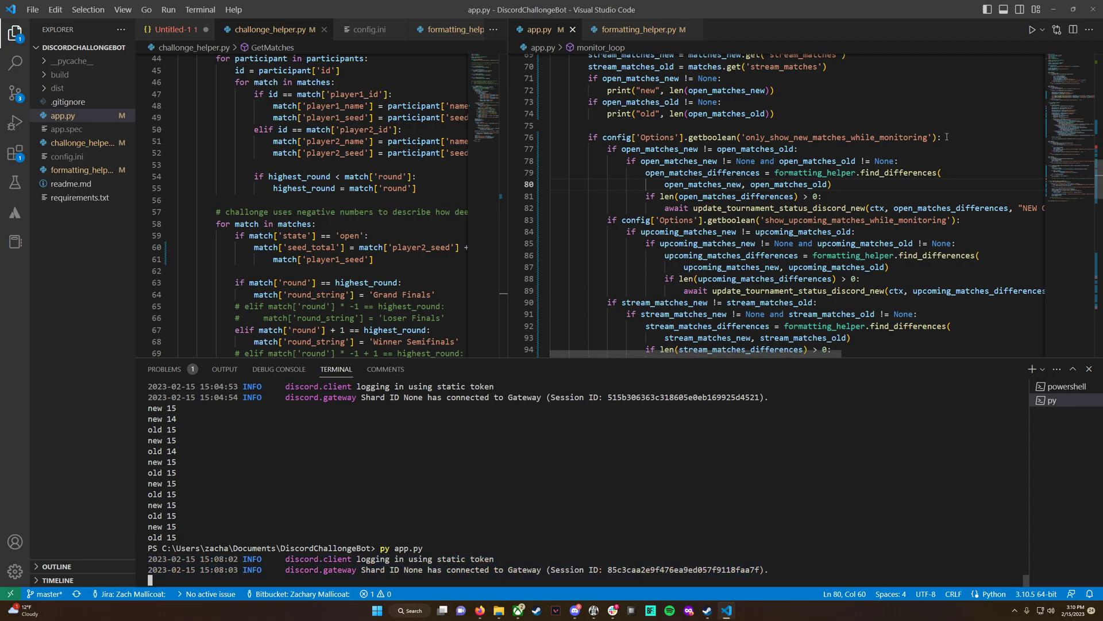
left_click(1072, 9)
left_click(1037, 37)
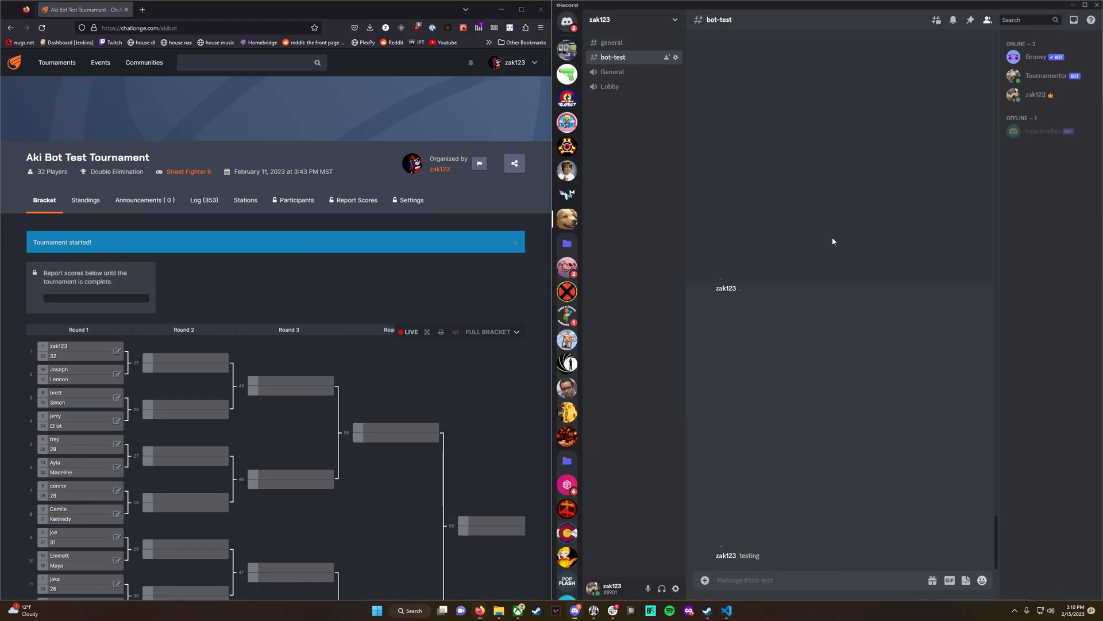
scroll(259, 394, "down", 3)
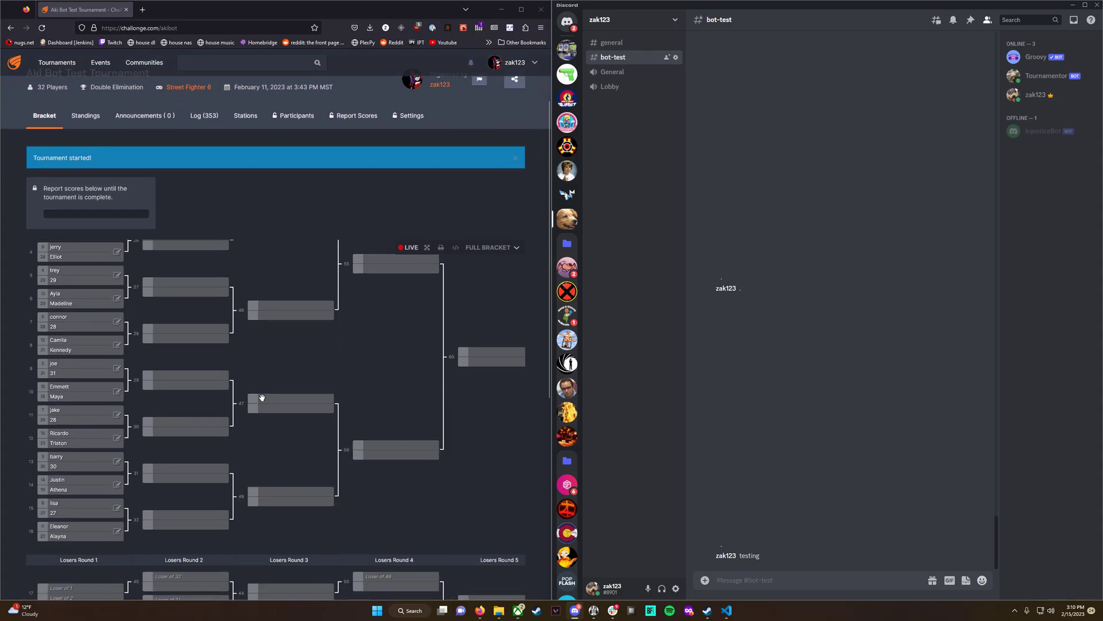
scroll(88, 288, "down", 3)
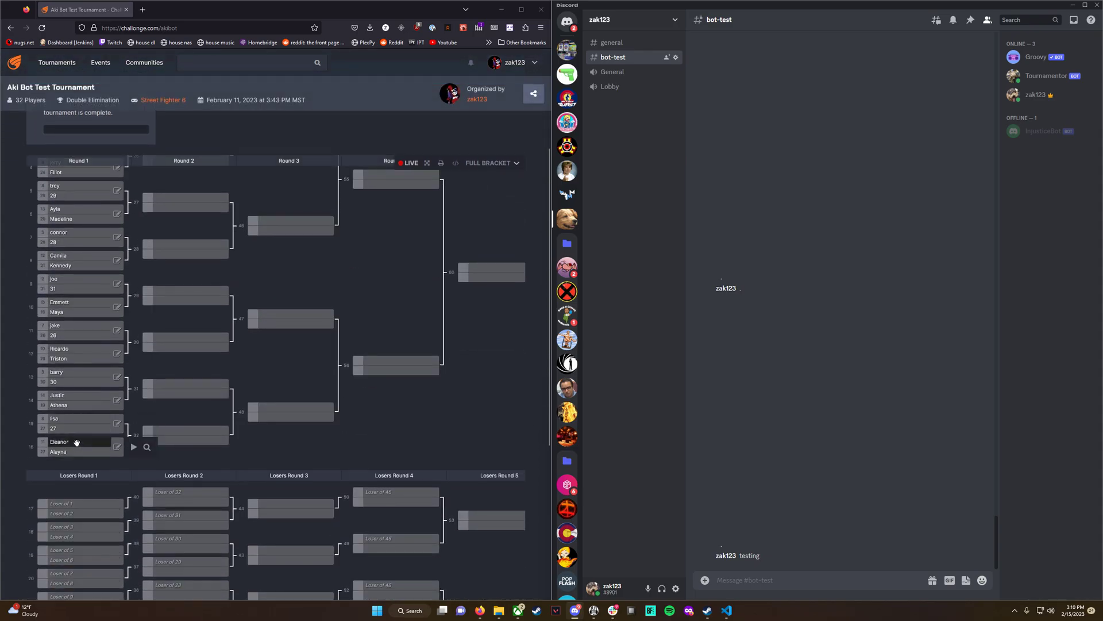
scroll(78, 226, "up", 3)
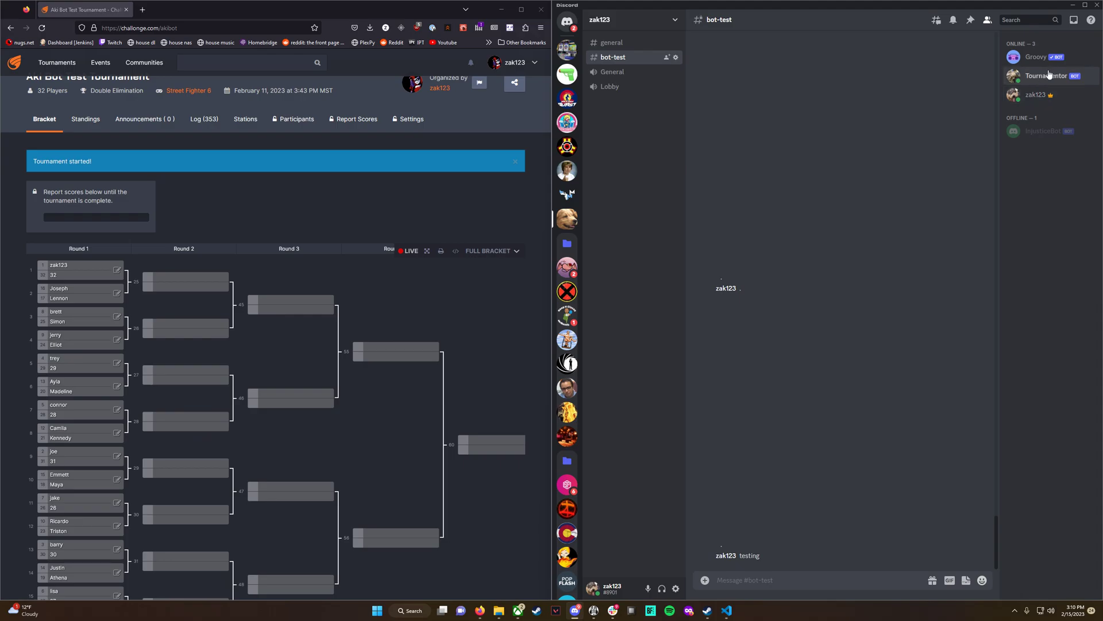
- Send the command $set akibot in the bot-test channel, checking the tournament identifier against the end of the Challonge URL
left_click(843, 578)
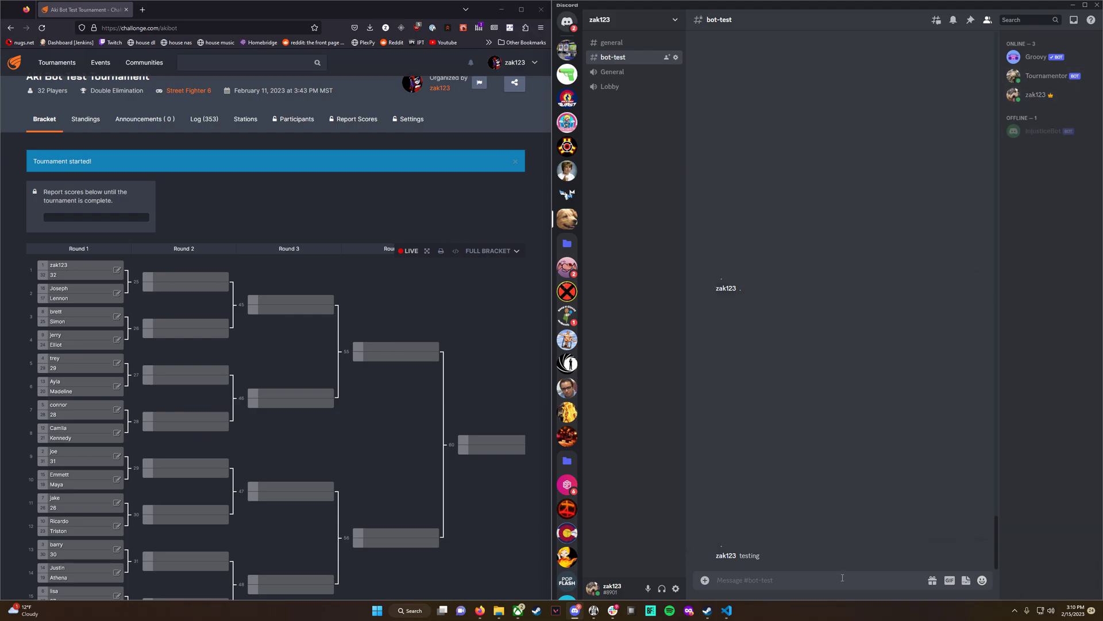
type("$set")
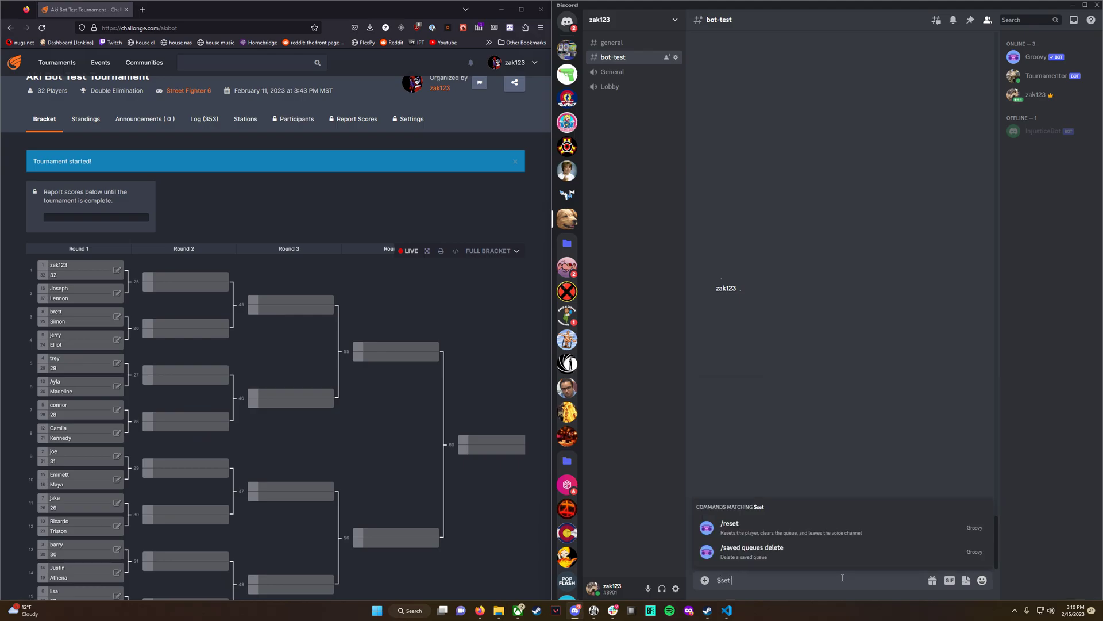
type(" akibot")
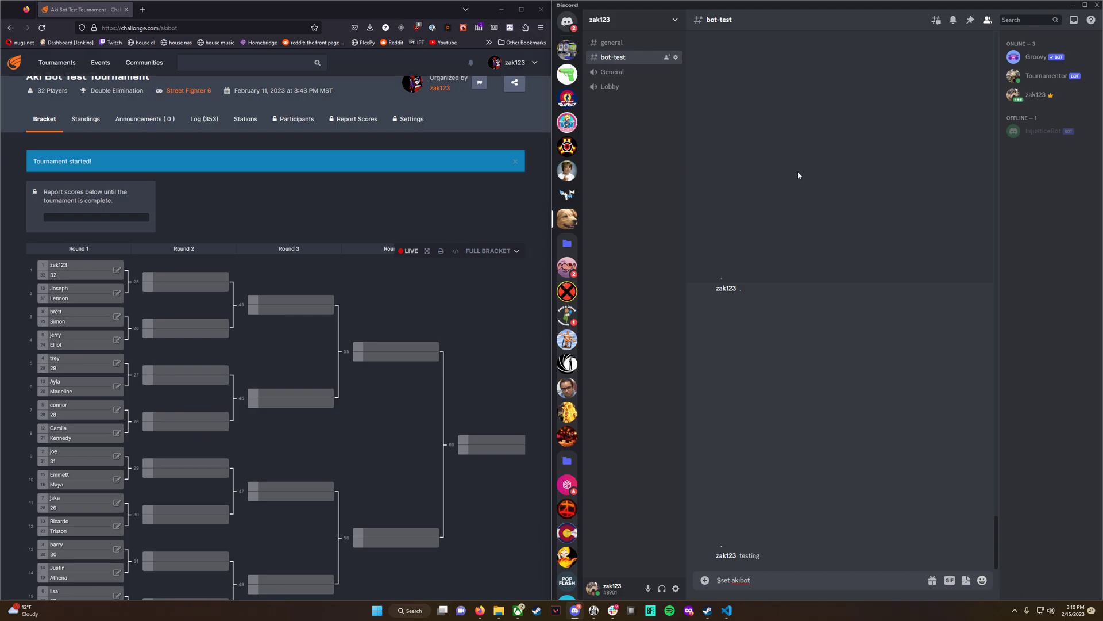
left_click(163, 28)
left_click(161, 27)
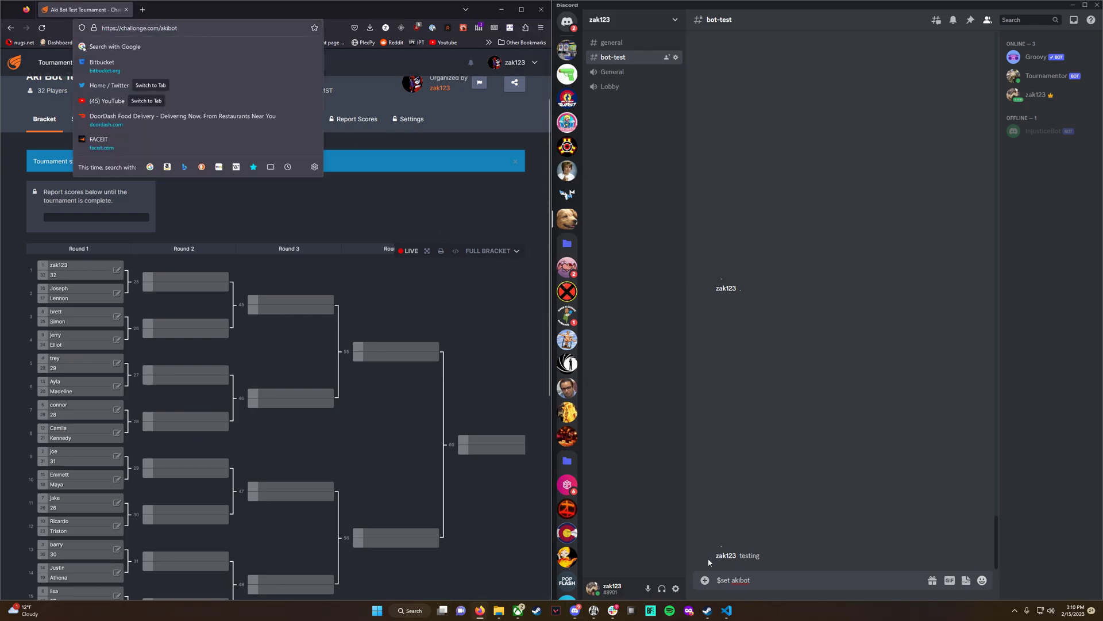
left_click_drag(752, 581, 731, 580)
left_click(180, 29)
double_click(162, 28)
left_click(795, 584)
key("Return")
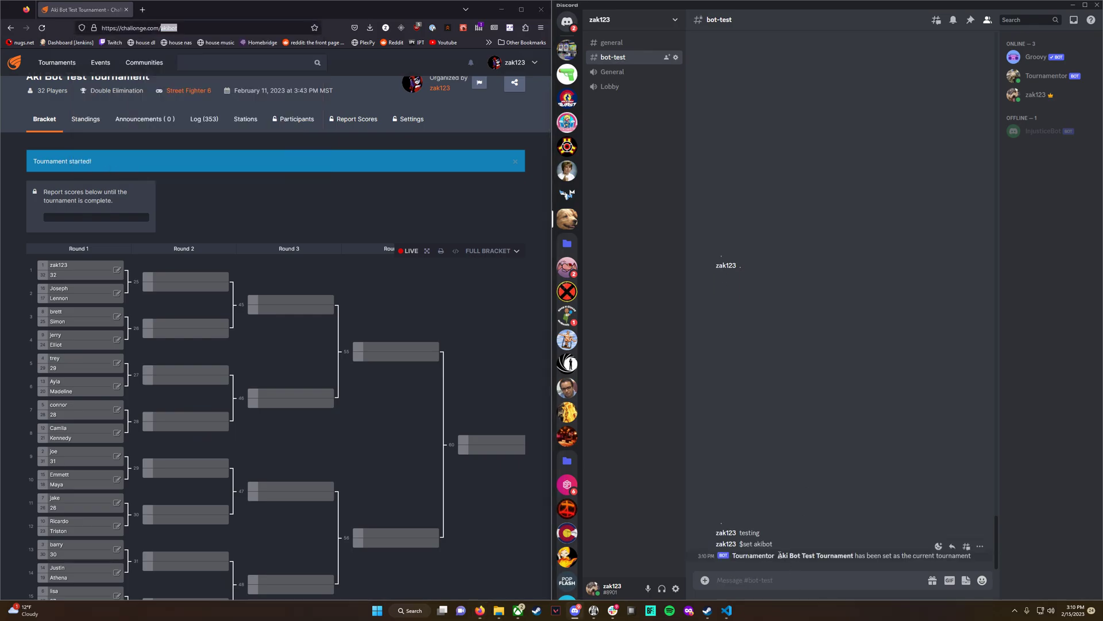
- Compare the tournament name in the bot's reply with the Challonge page title, and send $status in the bot-test channel
left_click_drag(778, 555, 854, 555)
scroll(175, 196, "up", 2)
scroll(176, 195, "up", 1)
left_click_drag(176, 158, 25, 158)
left_click(176, 161)
scroll(258, 332, "down", 3)
left_click(797, 543)
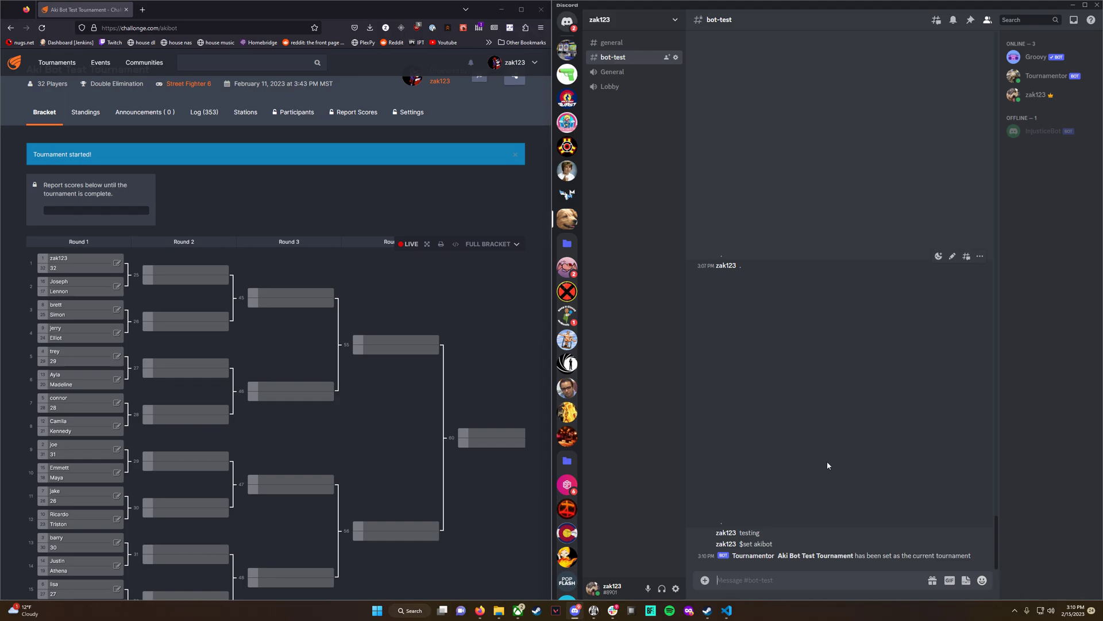
type("$status")
key("Return")
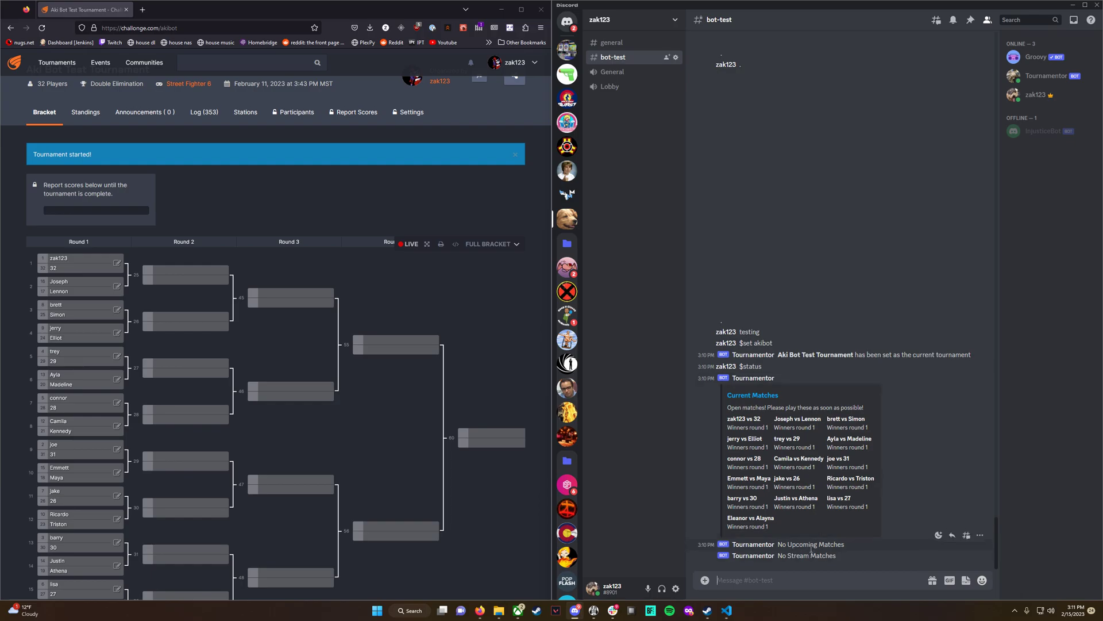
- Compare the bot's match lists with the Challonge bracket, and send $status again in the bot-test channel
left_click_drag(836, 556, 719, 560)
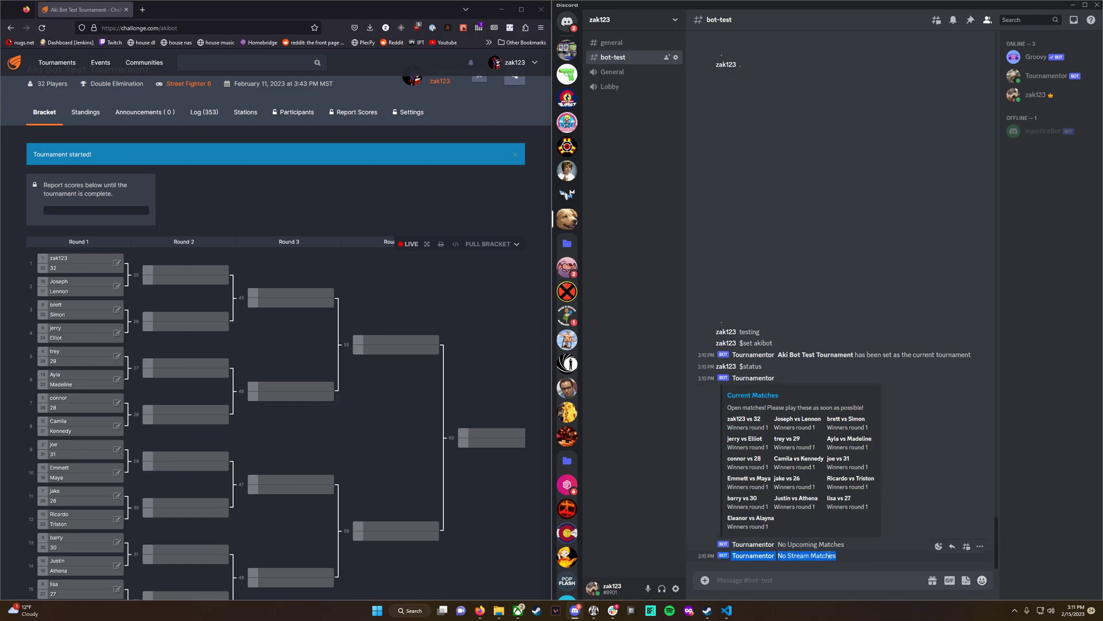
left_click(851, 558)
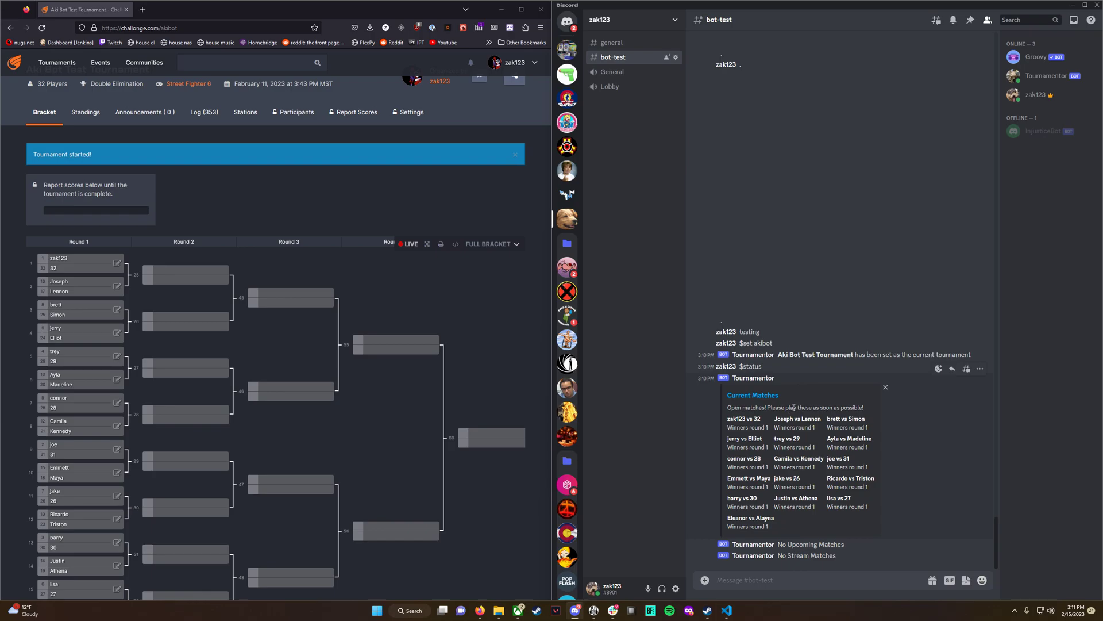
scroll(102, 282, "down", 3)
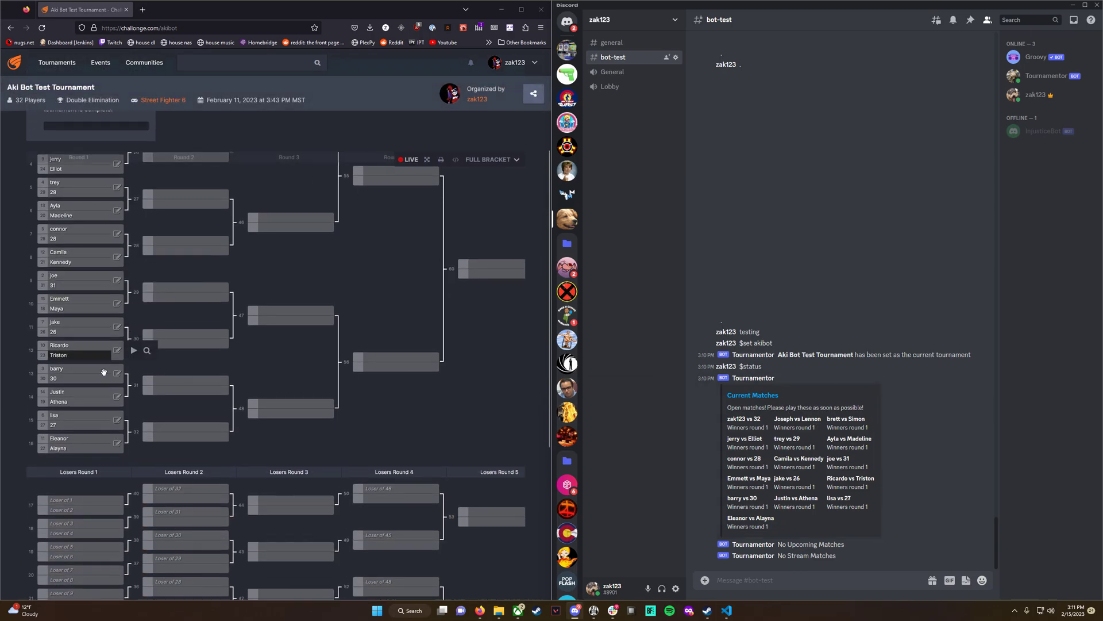
scroll(89, 414, "up", 2)
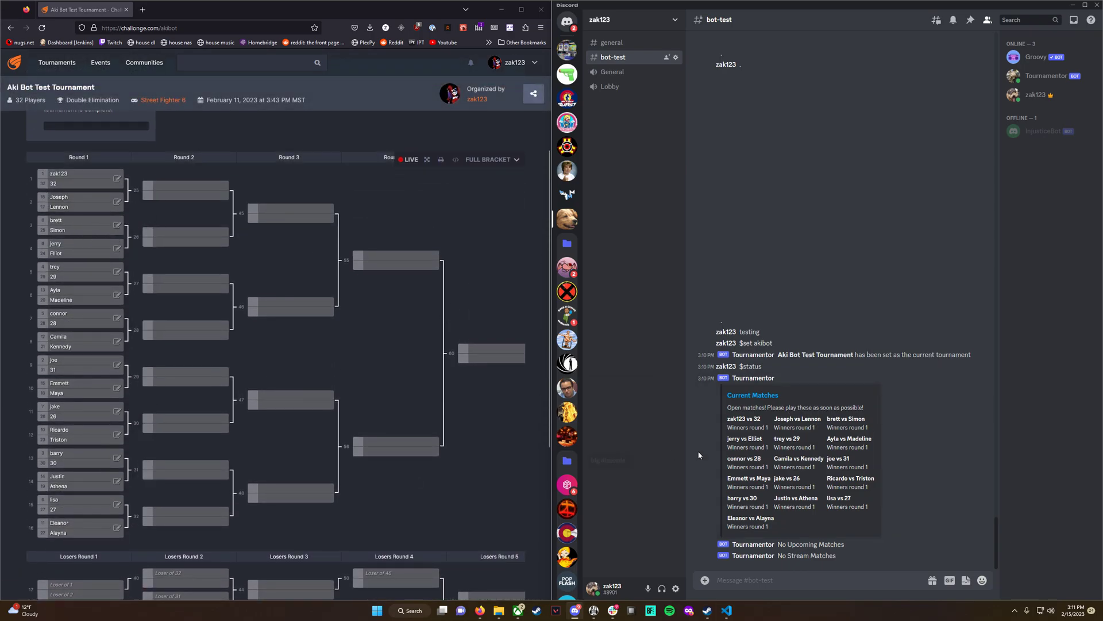
left_click_drag(782, 522, 793, 419)
left_click(821, 508)
left_click(845, 584)
type("$status")
key("Return")
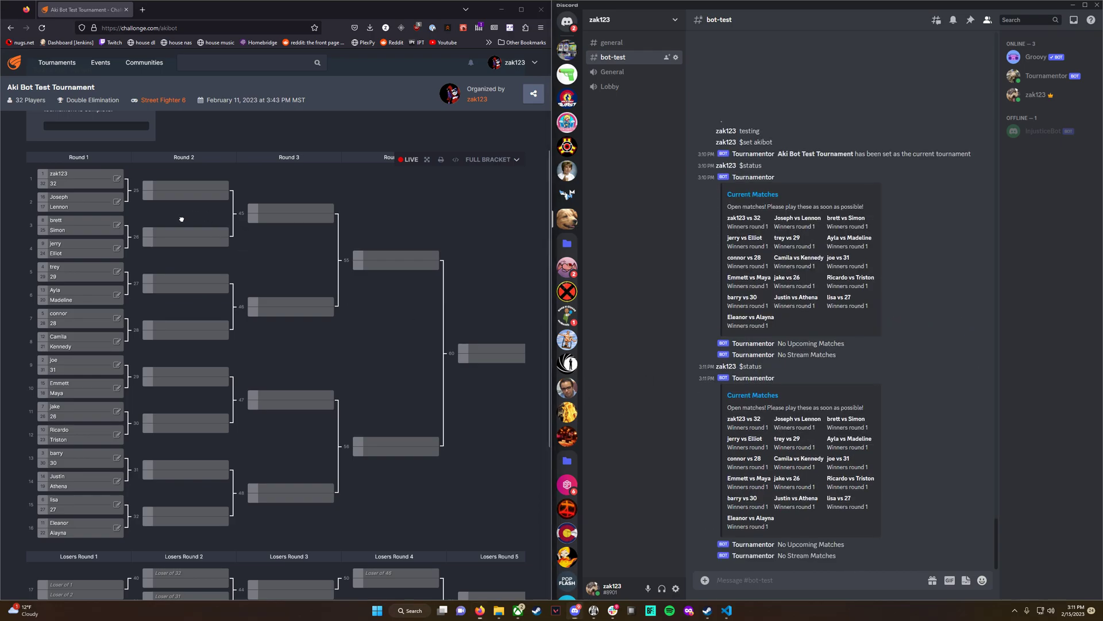
- Report a score of 1 for the upper participant of the first Round 1 match and submit it as the win
left_click(117, 179)
left_click(349, 301)
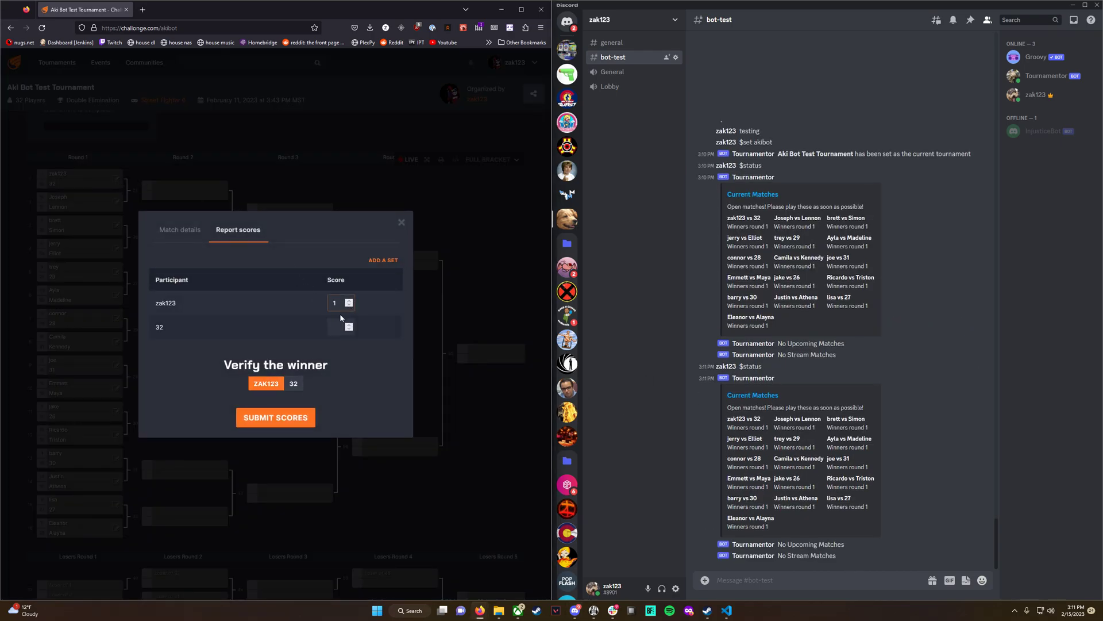
left_click(279, 424)
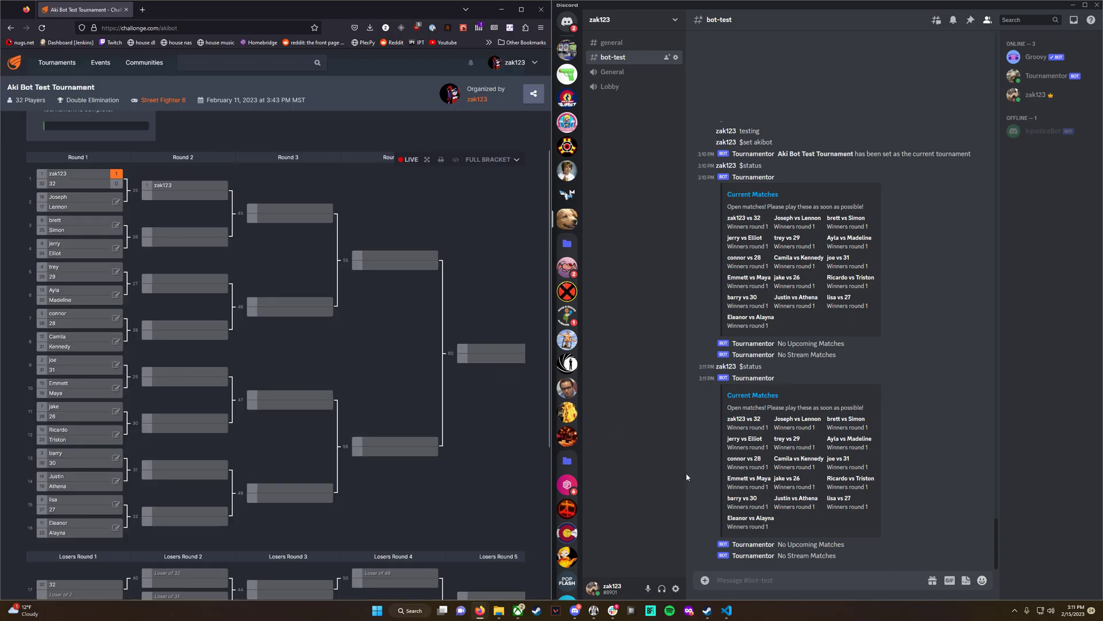
- Request the tournament status again from the bot with $status after the first reported match
left_click(806, 580)
type("$status")
key("Return")
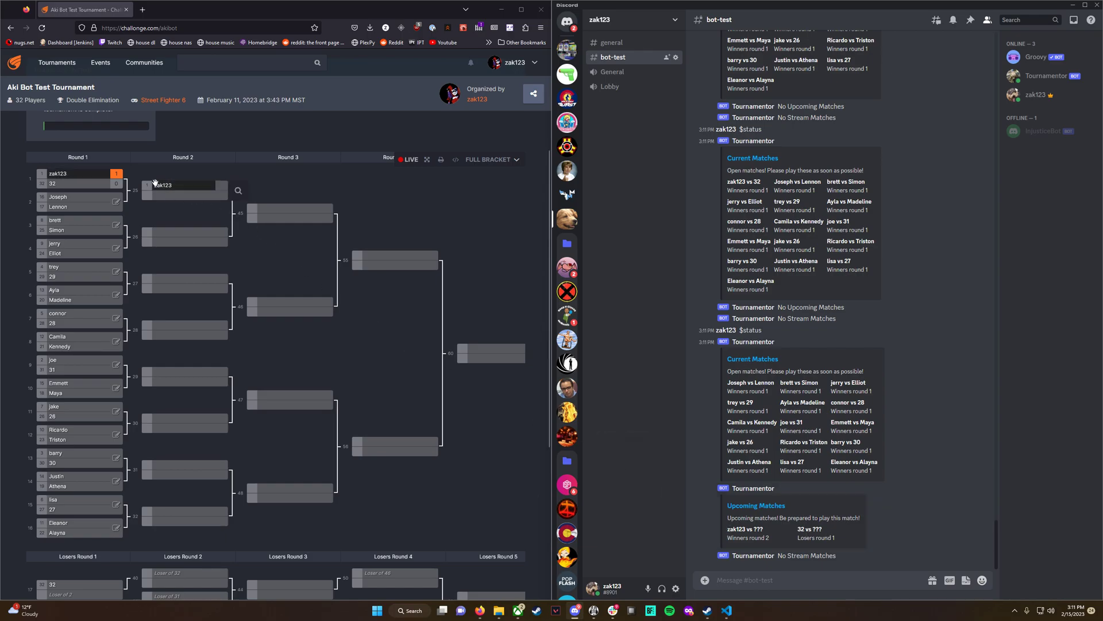
- Compare the bot's upcoming matches with Round 2 and Losers Round 1 of the bracket, and send $monitor in bot-test
left_click_drag(770, 538, 729, 528)
left_click(734, 536)
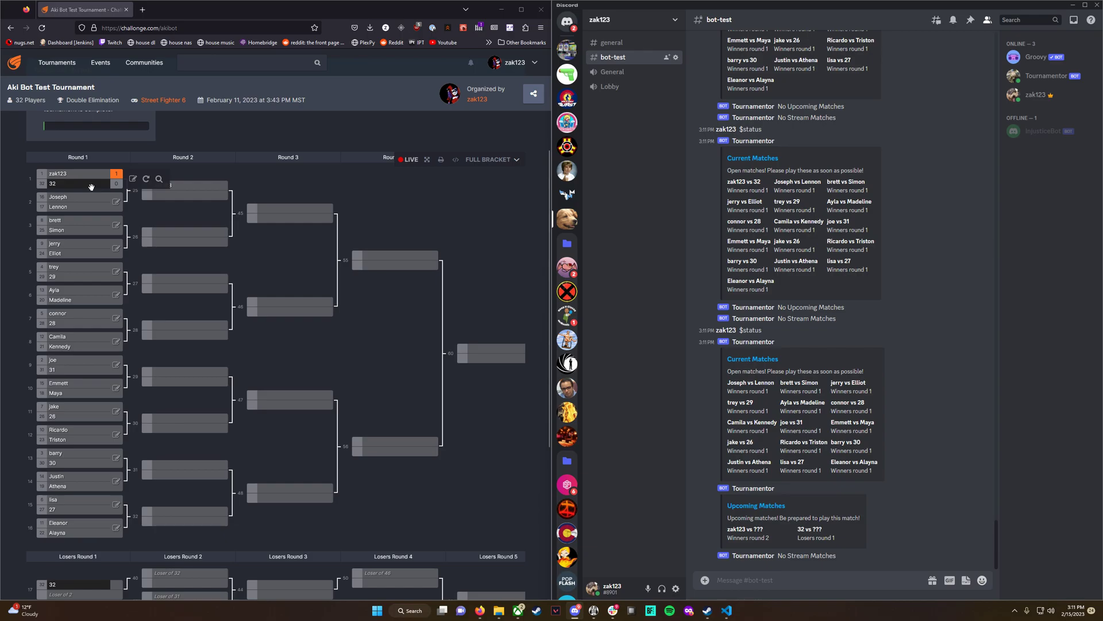
scroll(187, 295, "down", 2)
scroll(187, 295, "down", 2)
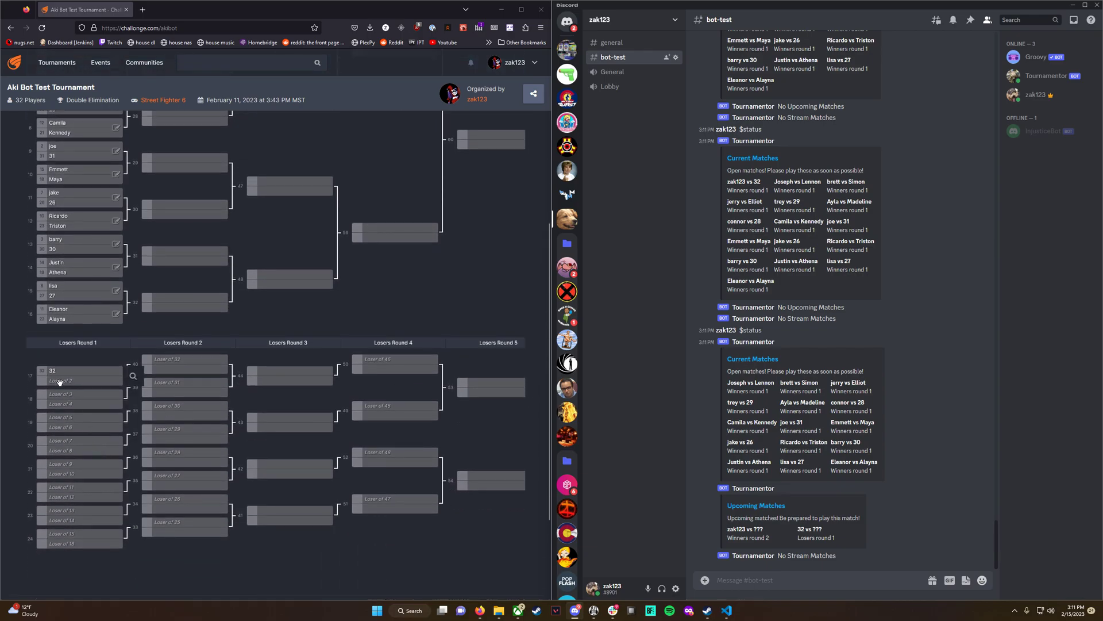
left_click_drag(797, 525, 838, 544)
left_click(838, 544)
type("$")
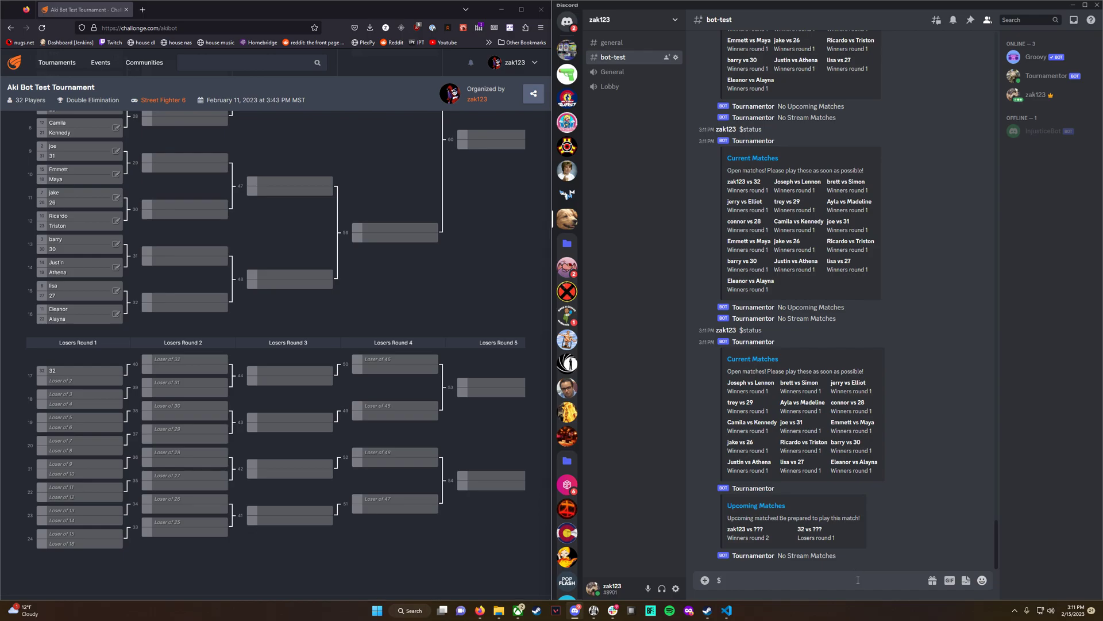
type("monio")
type("or")
key("Return")
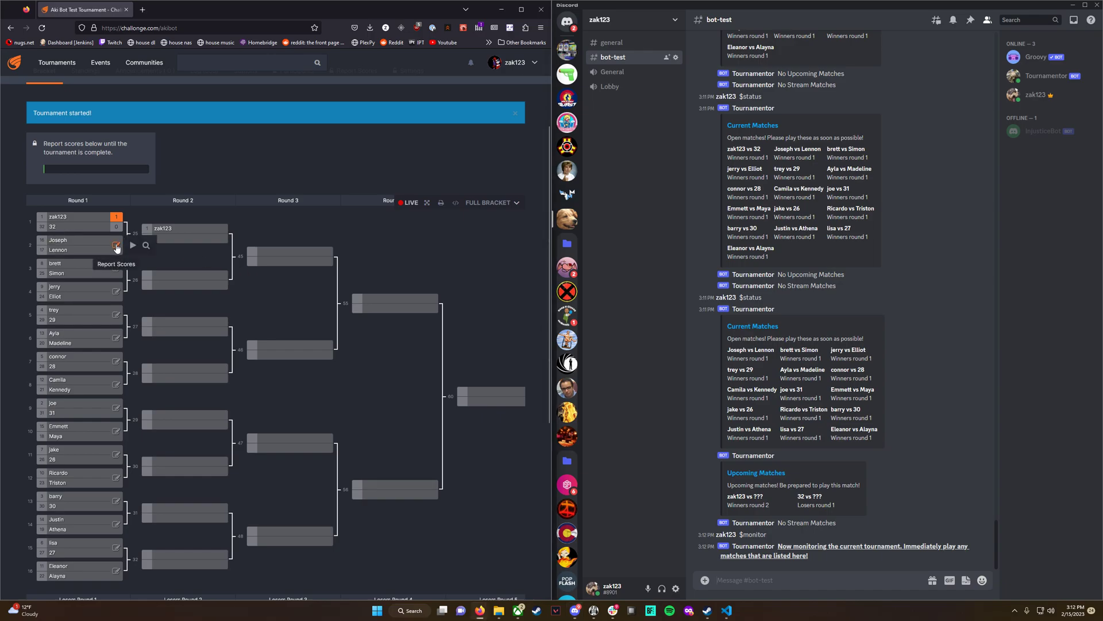
- Submit a winning score of 1 for the second Round 1 match's upper participant, and check the bot's new current matches against the bracket
left_click(116, 247)
left_click(349, 301)
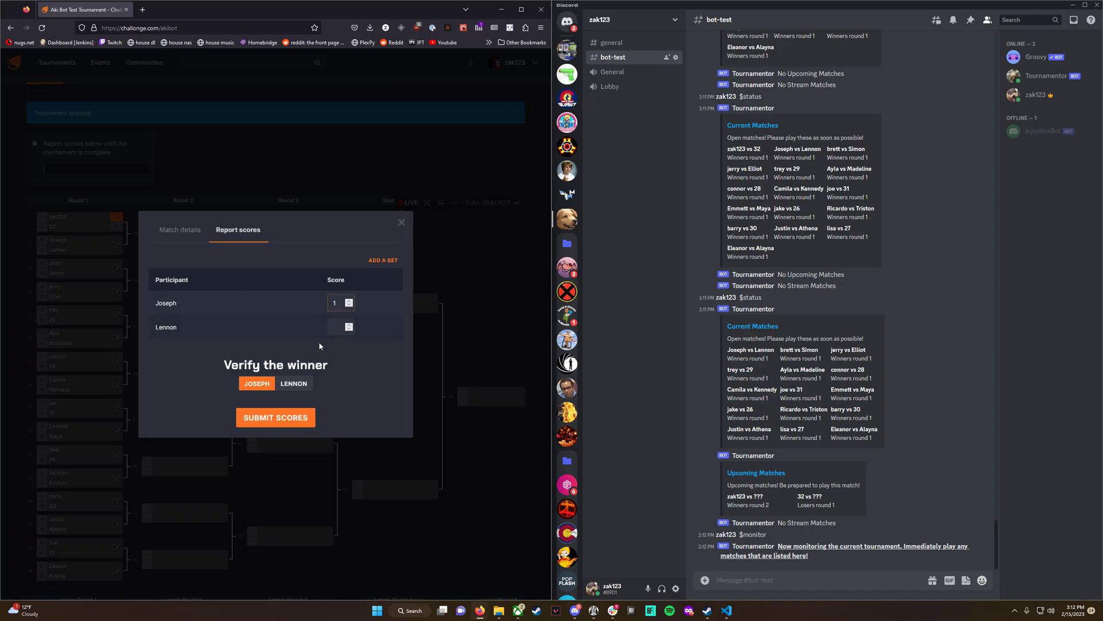
left_click(283, 419)
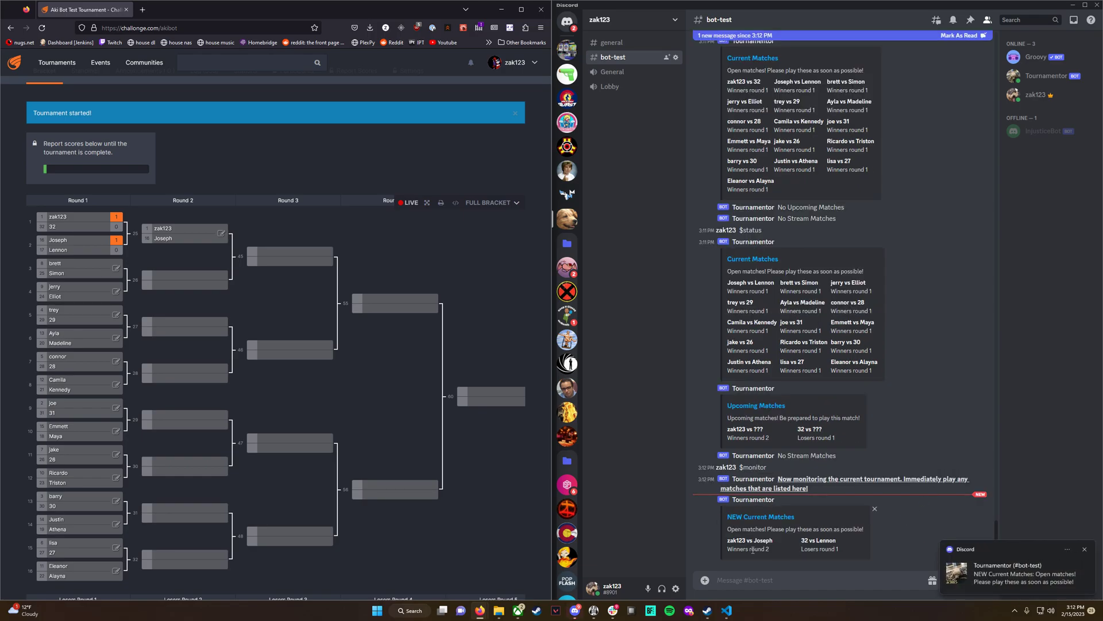
left_click(719, 543)
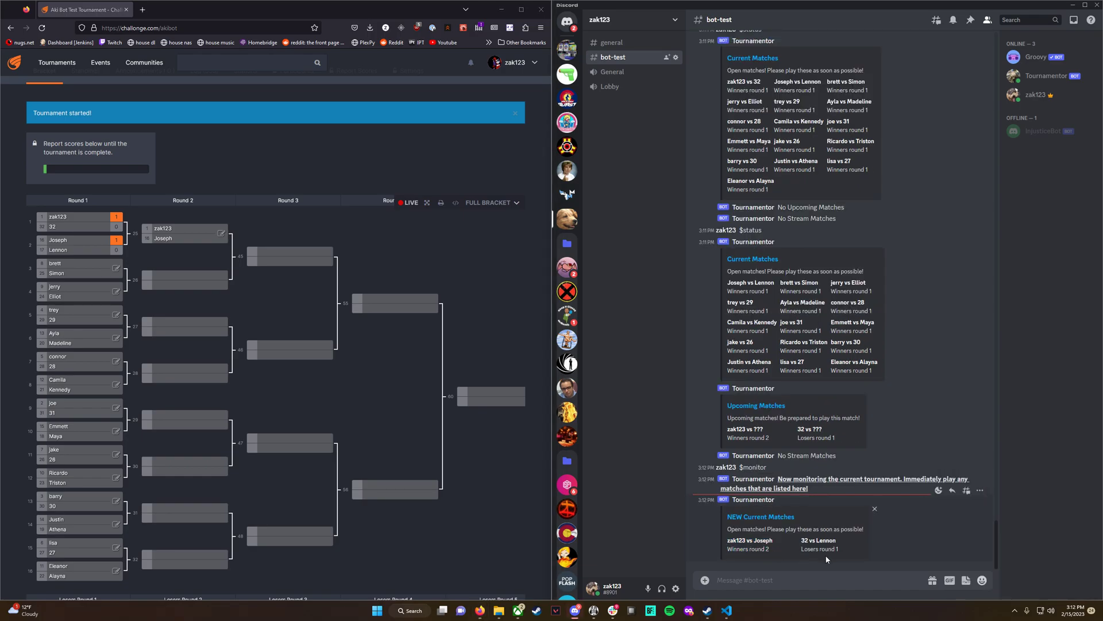
scroll(234, 304, "down", 3)
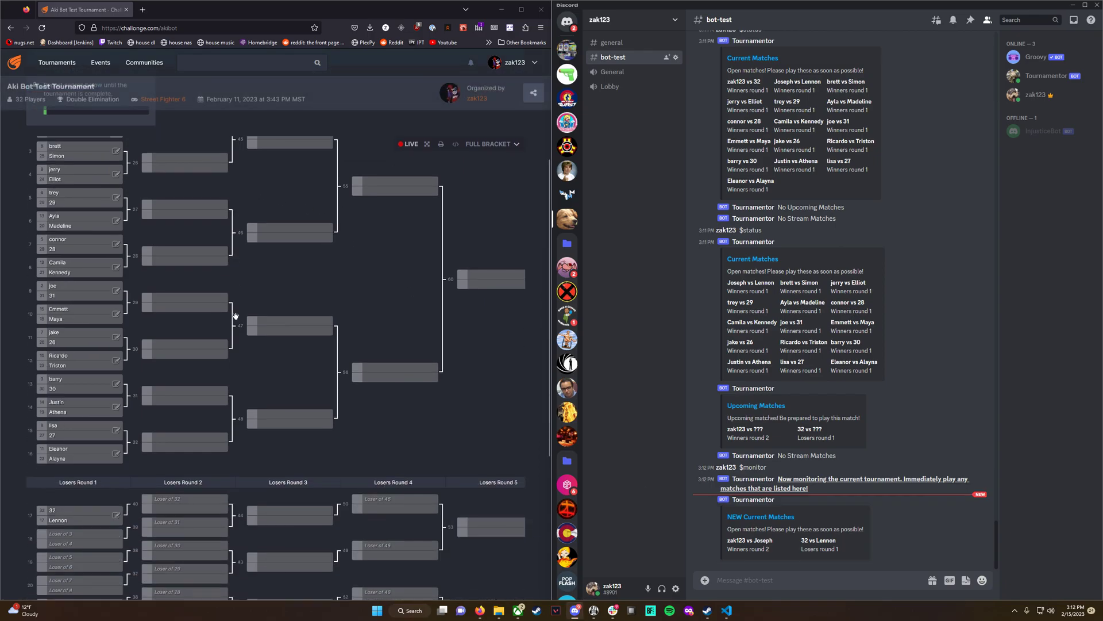
scroll(236, 317, "down", 1)
mouse_move(57, 463)
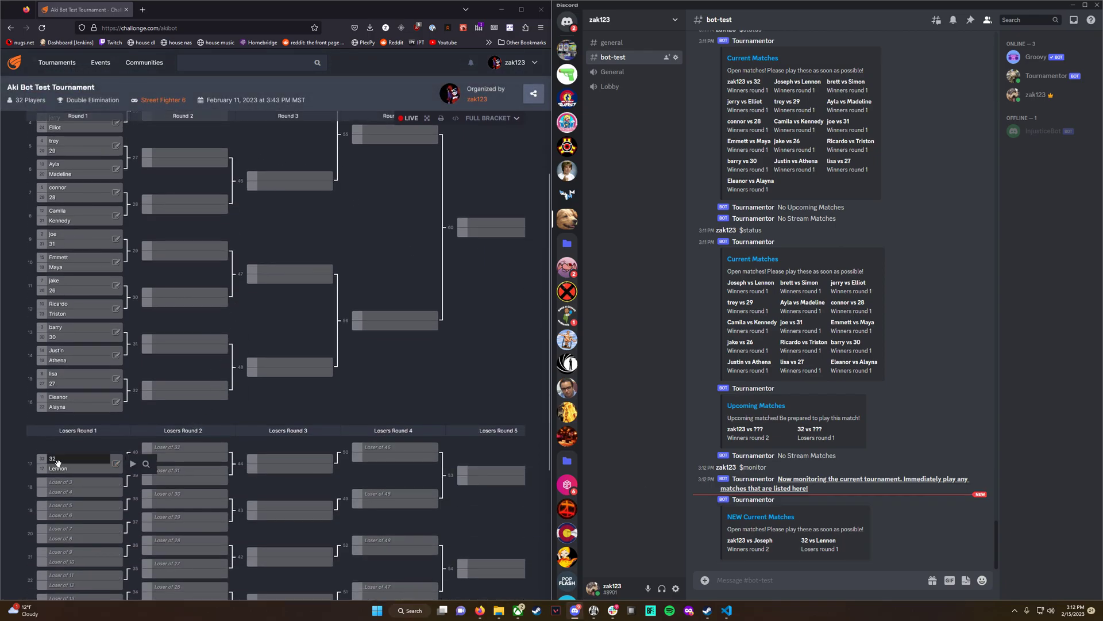
triple_click(818, 545)
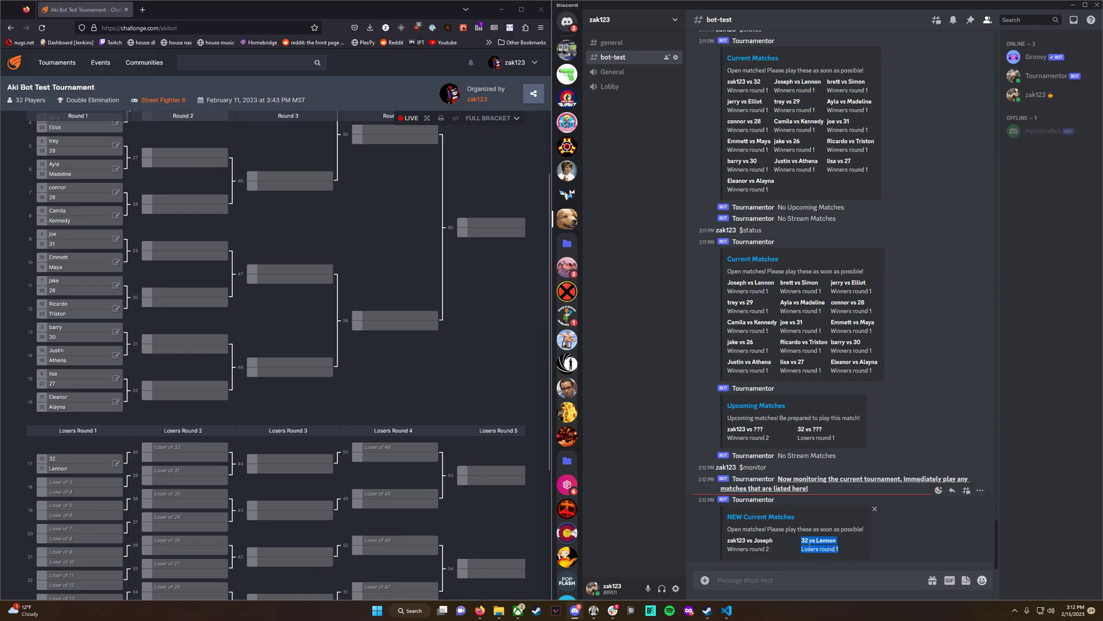
left_click(918, 548)
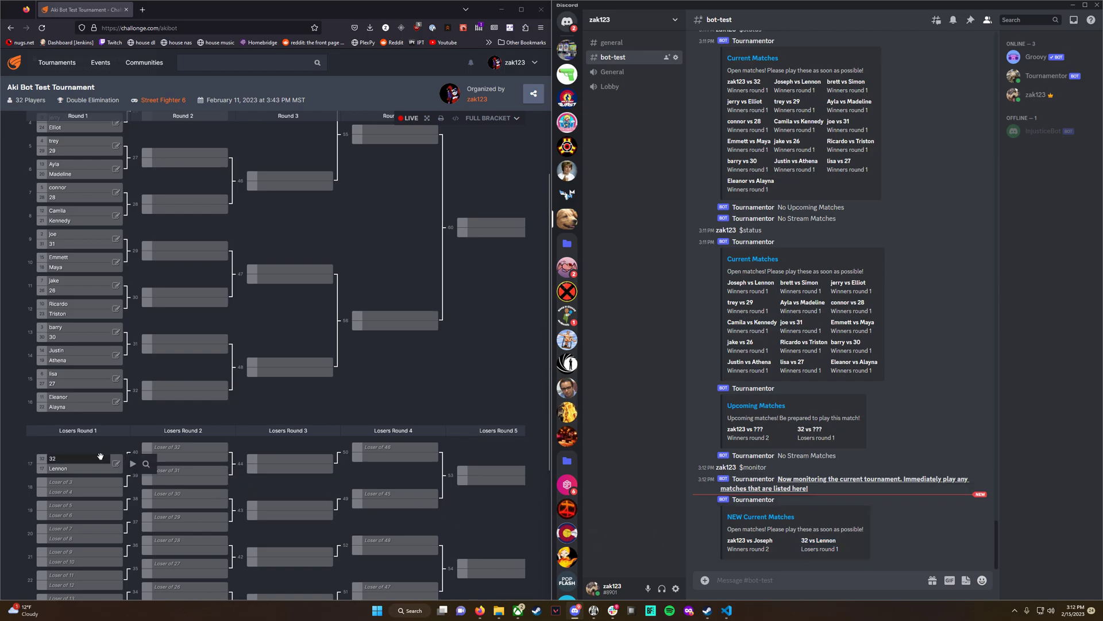
- Submit a winning score of 1 for the upper participant of the first Losers Round 1 match, and examine the bot's new upcoming match
left_click(116, 463)
type("1")
left_click(292, 417)
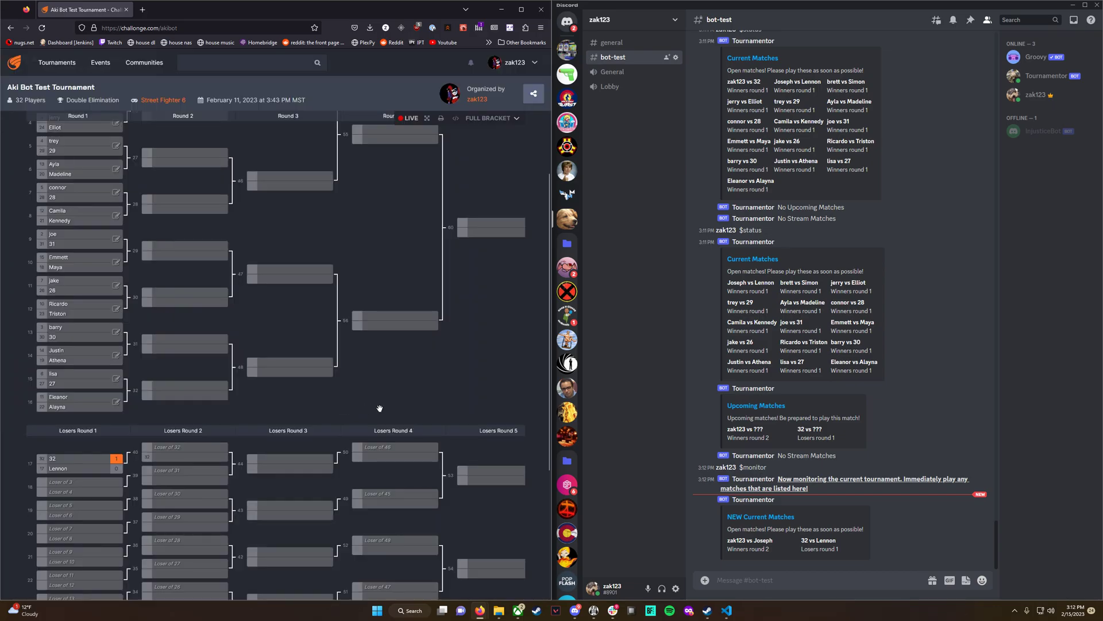
triple_click(747, 539)
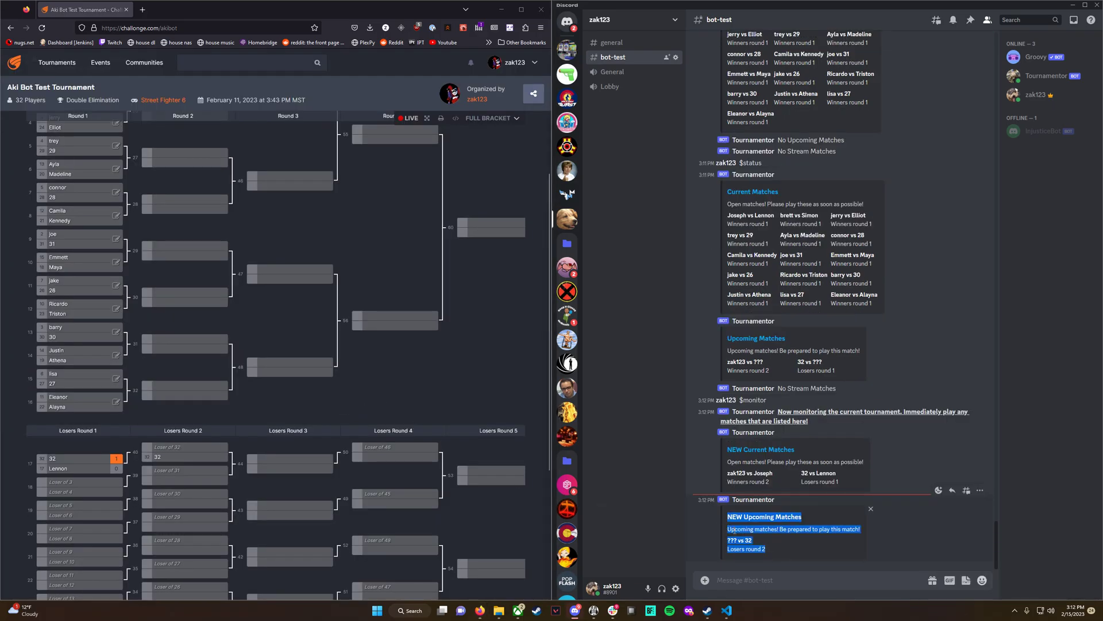
left_click_drag(784, 547, 730, 537)
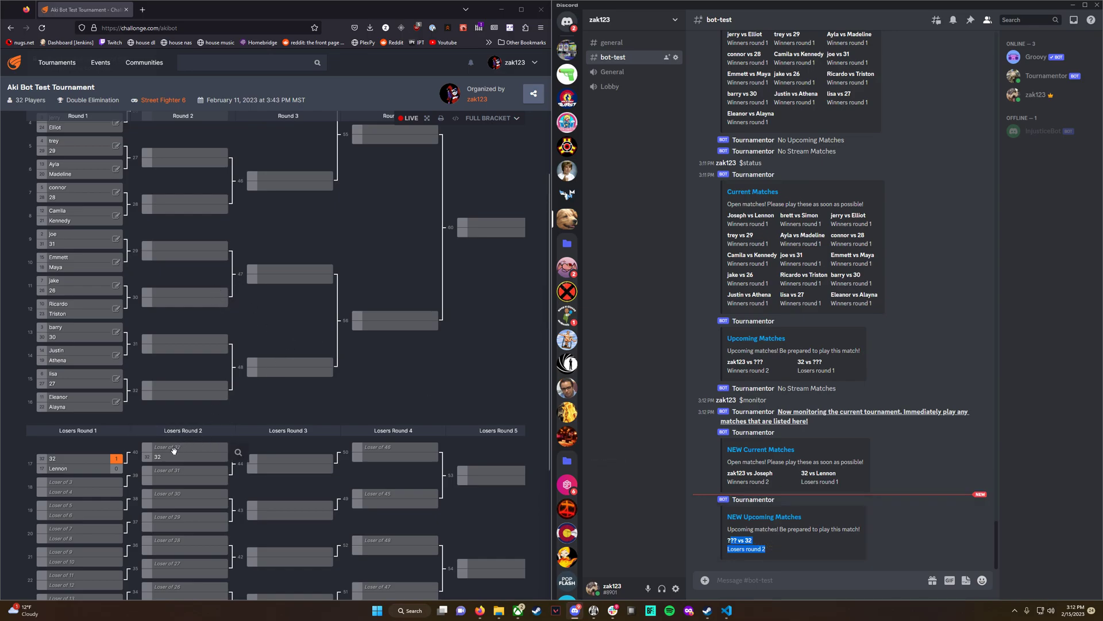
- Submit a winning score of 1 for the upper participant in each of the last two Round 1 matches
left_click(116, 402)
left_click(349, 300)
left_click(276, 417)
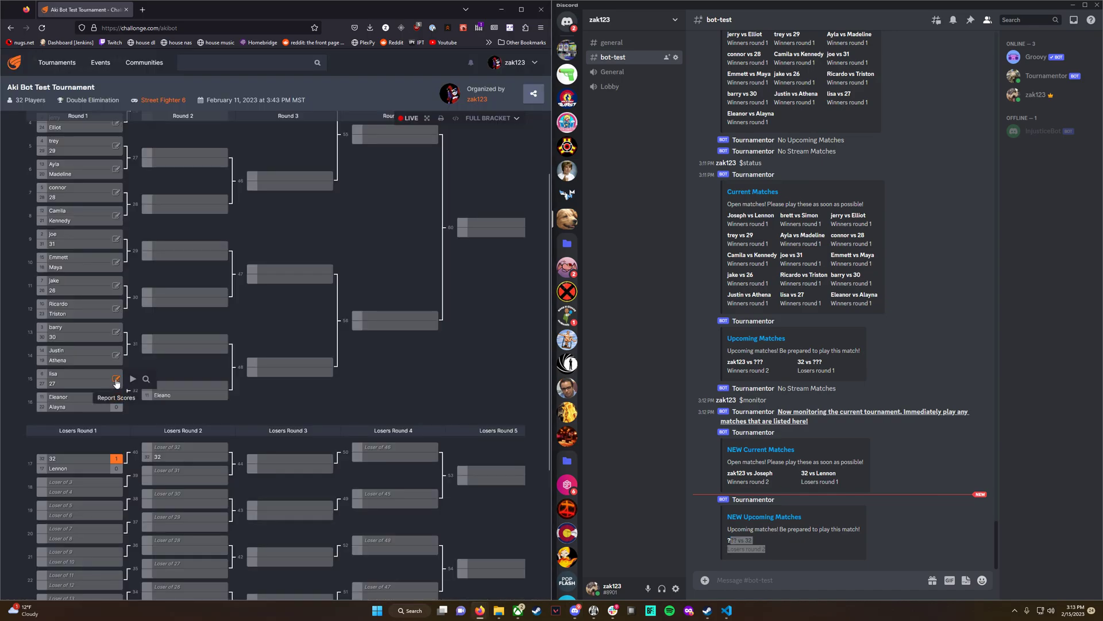
left_click(114, 383)
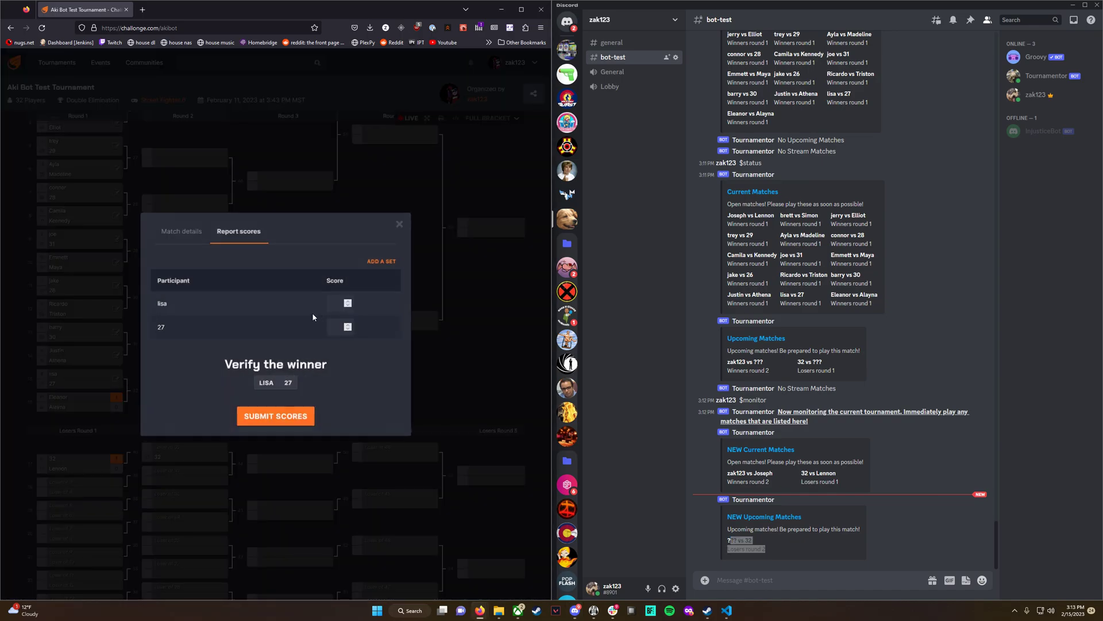
left_click(349, 300)
left_click(276, 417)
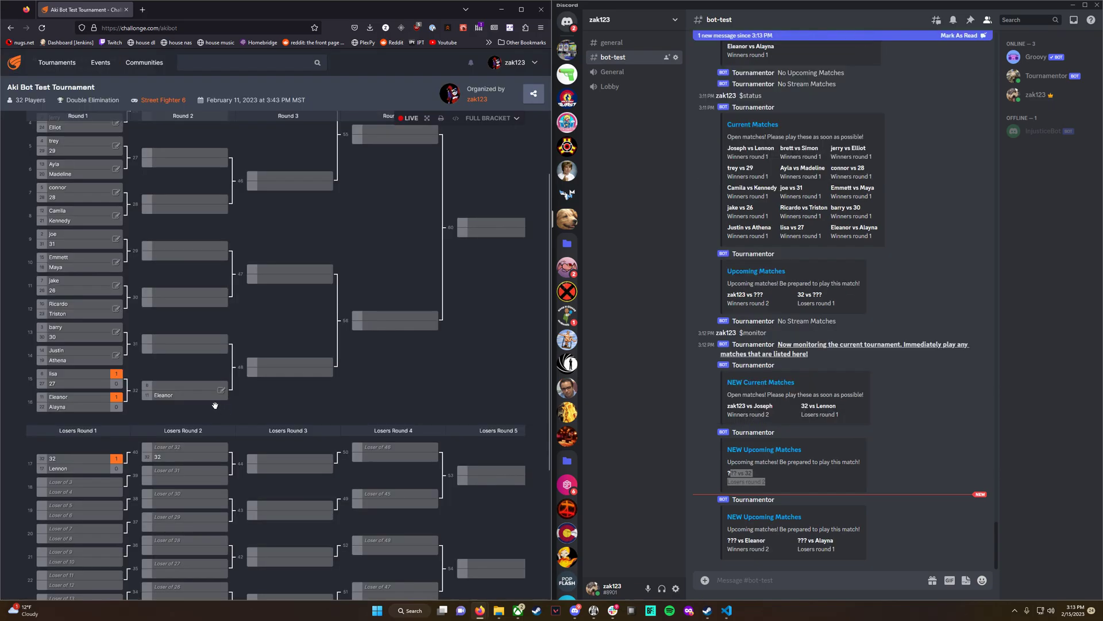
- Check the bot's newest upcoming matches, and submit a winning score of 1 for the upper participant of the last Round 2 match
left_click_drag(845, 558, 661, 531)
left_click(221, 390)
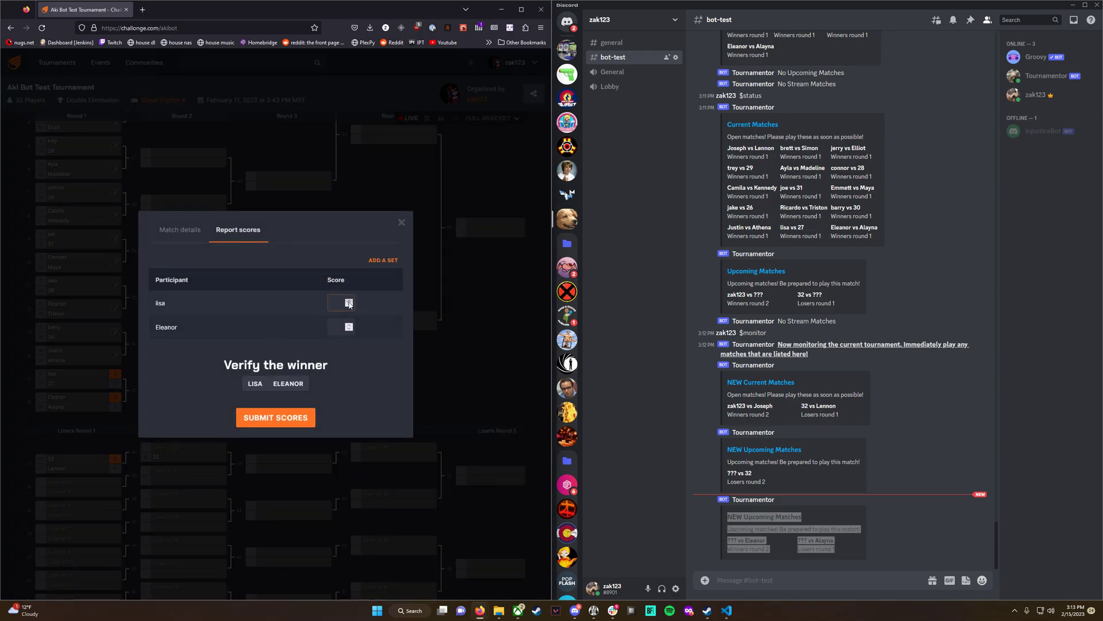
left_click(348, 302)
left_click(275, 418)
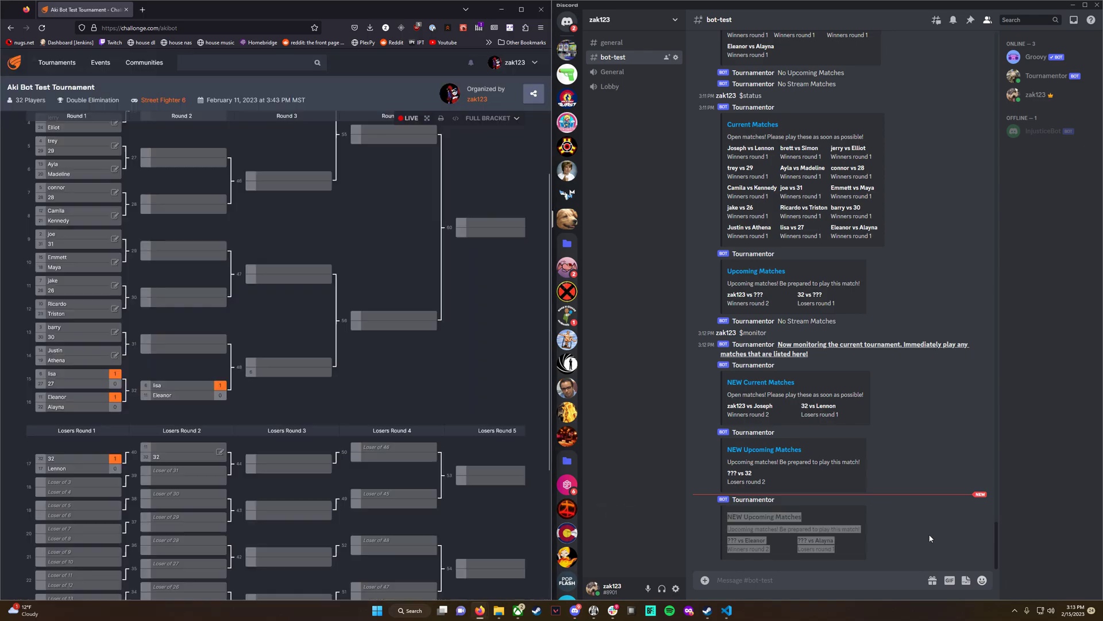
- Examine the bot's new current matches in Losers Rounds 1 and 2 and its new upcoming Winners Round 3 match in Discord
key("alt+Tab")
left_click(865, 548)
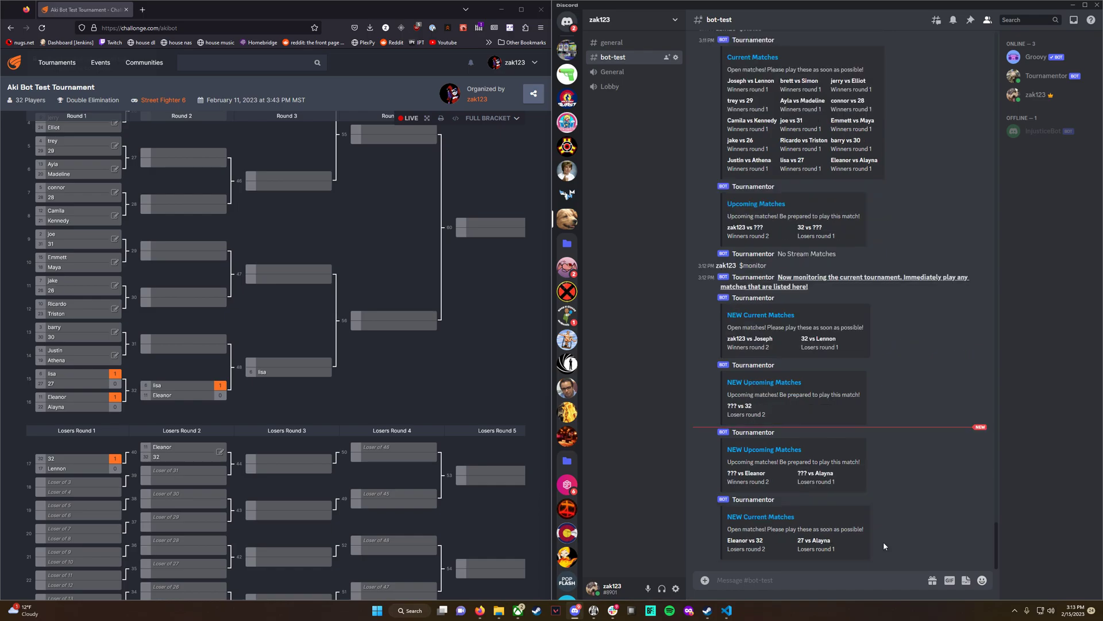
left_click_drag(840, 482, 734, 463)
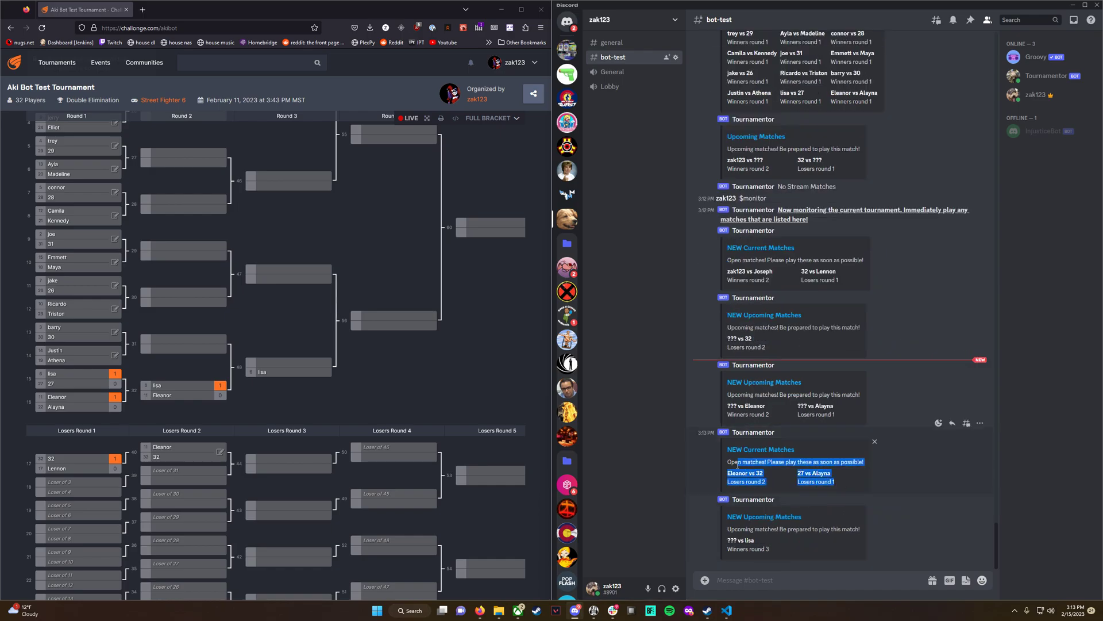
left_click(782, 484)
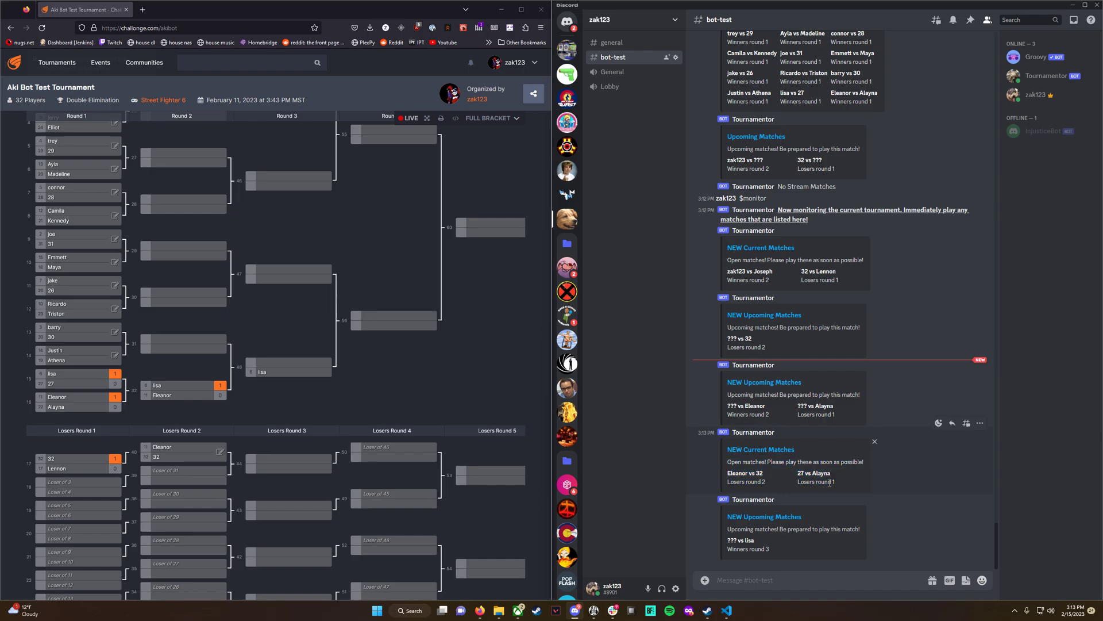
left_click_drag(833, 482, 799, 475)
left_click(792, 529)
left_click_drag(785, 552, 726, 539)
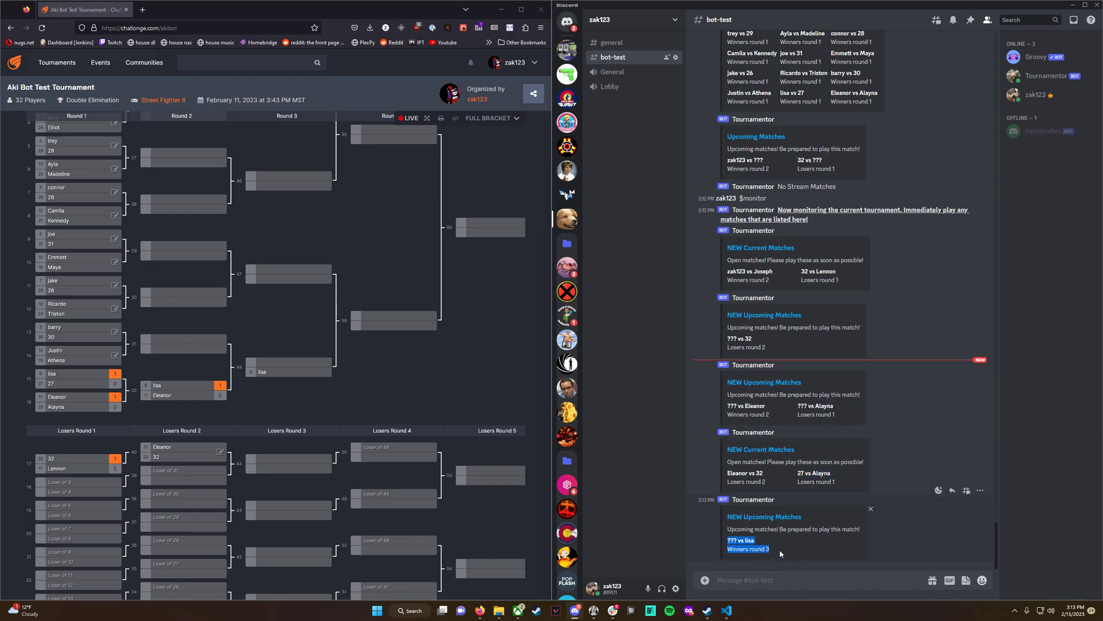
left_click(776, 548)
- Examine the bot's stream matches line in the status reply alongside the first Round 2 matches of the bracket
scroll(322, 373, "up", 2)
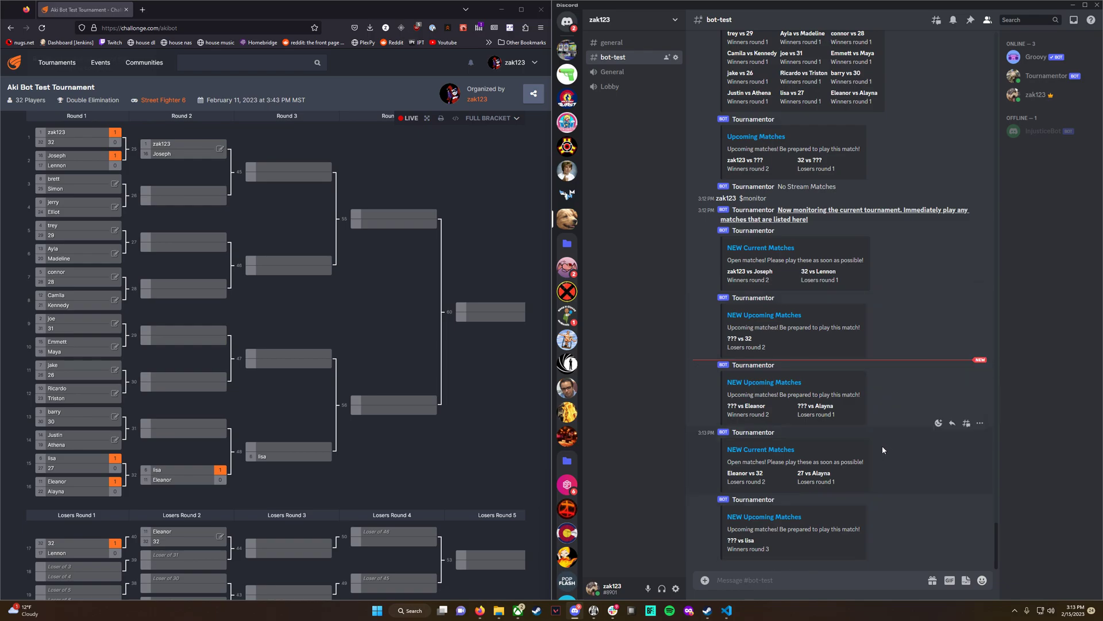
left_click_drag(838, 188, 715, 187)
left_click(853, 188)
left_click_drag(844, 185, 778, 187)
left_click(854, 186)
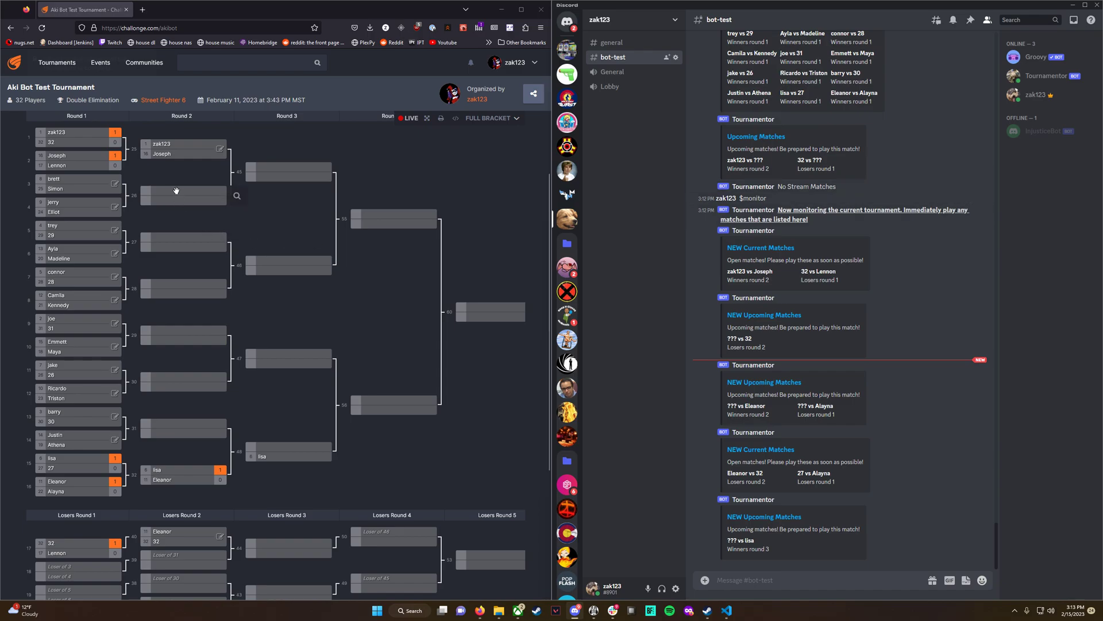
mouse_move(144, 152)
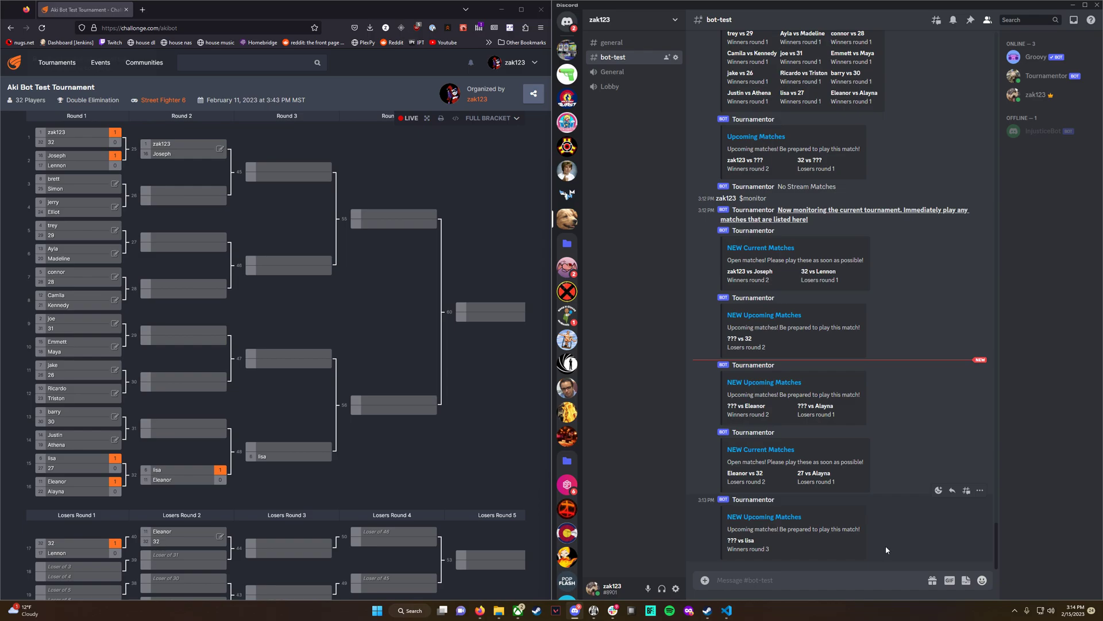
left_click_drag(885, 546, 923, 423)
left_click_drag(885, 543, 891, 408)
left_click(901, 492)
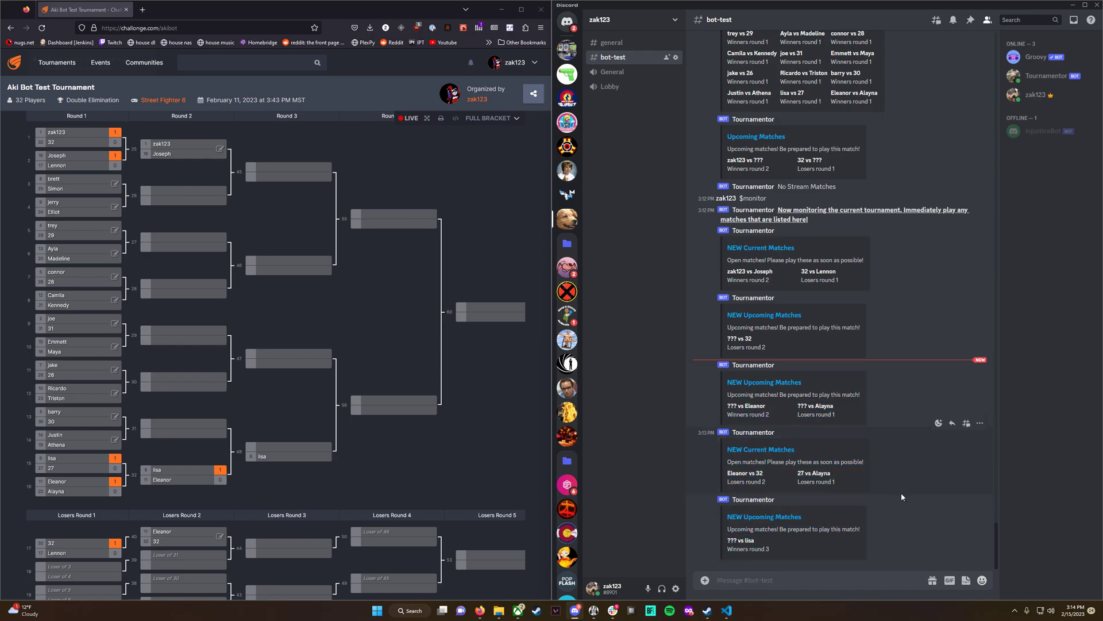